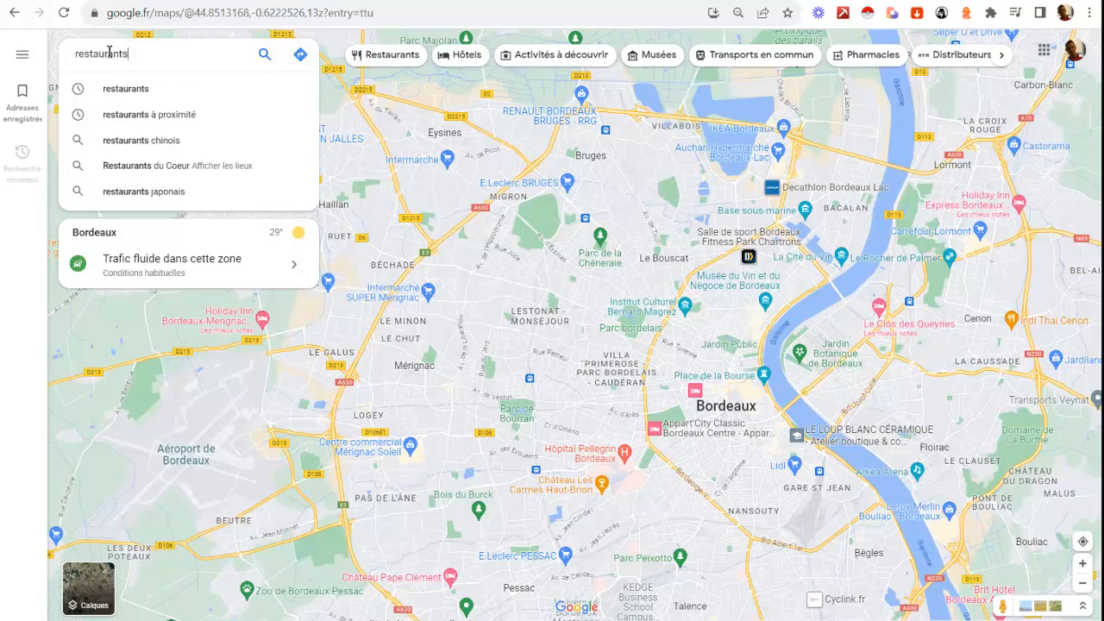
# - Search Google Maps for restaurants around Bordeaux and look through the listed results
pyautogui.press('Return')
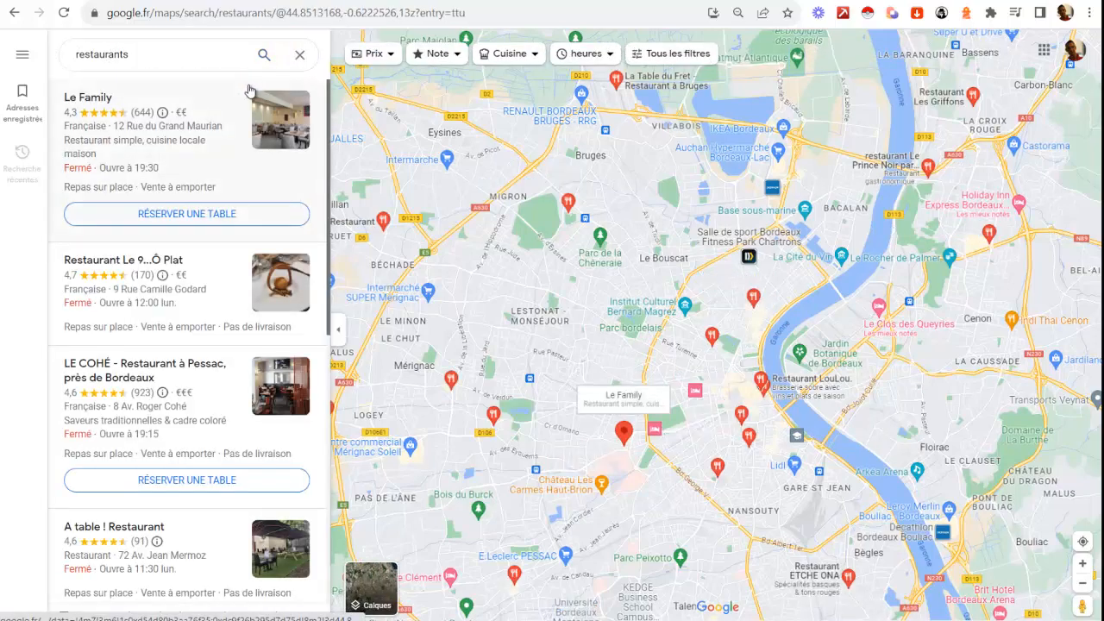
pyautogui.scroll(-1, 198, 214)
pyautogui.scroll(-6, 184, 277)
pyautogui.scroll(5, 165, 402)
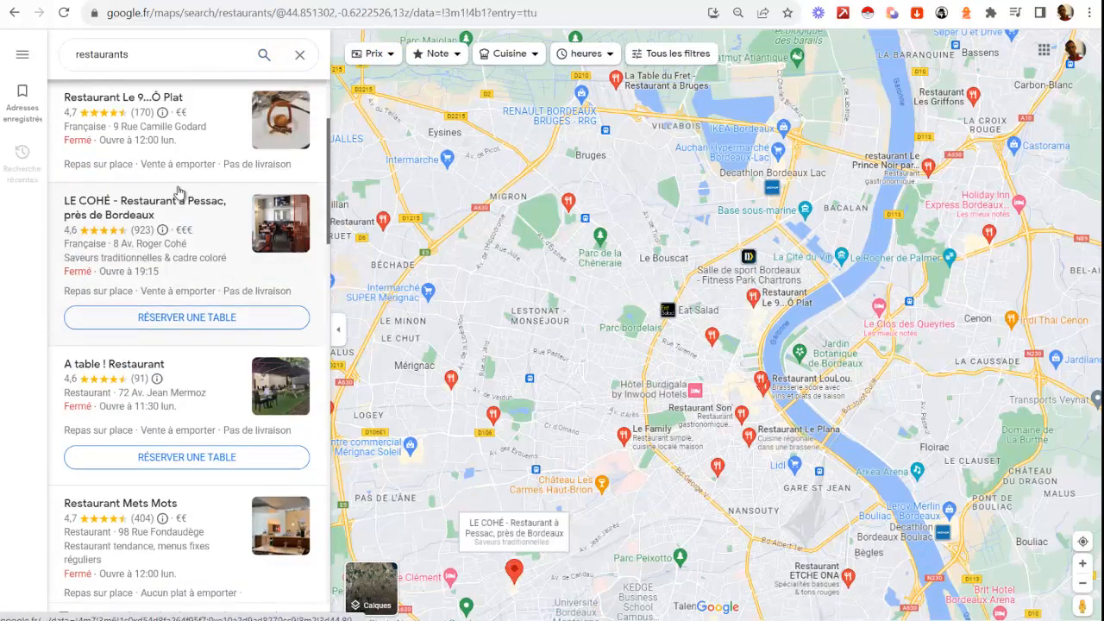
pyautogui.scroll(-1, 172, 212)
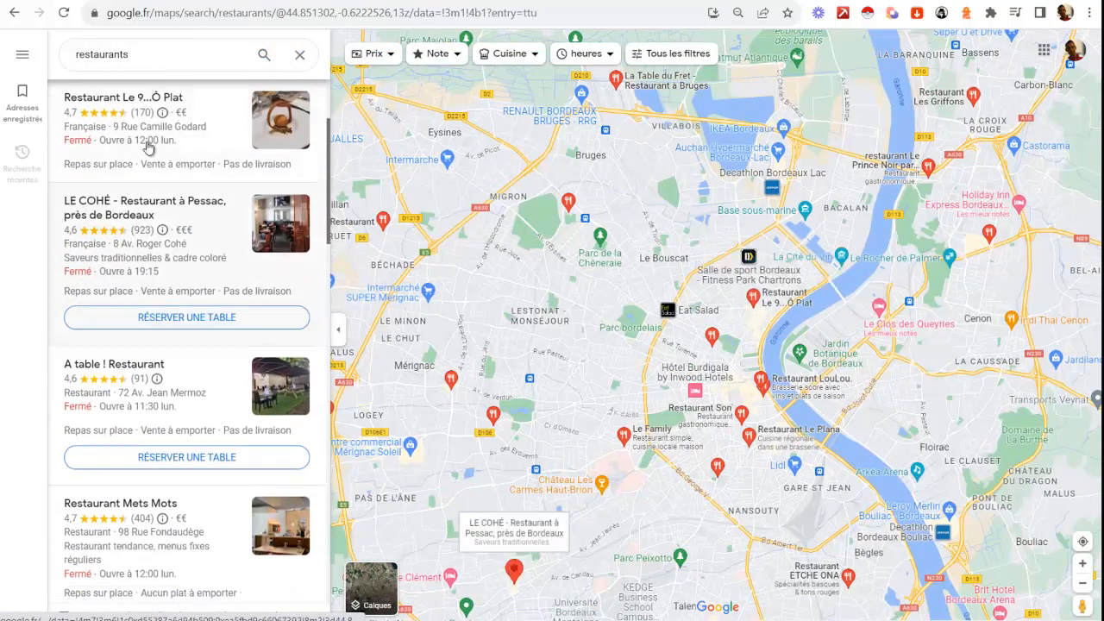
pyautogui.scroll(-2, 157, 194)
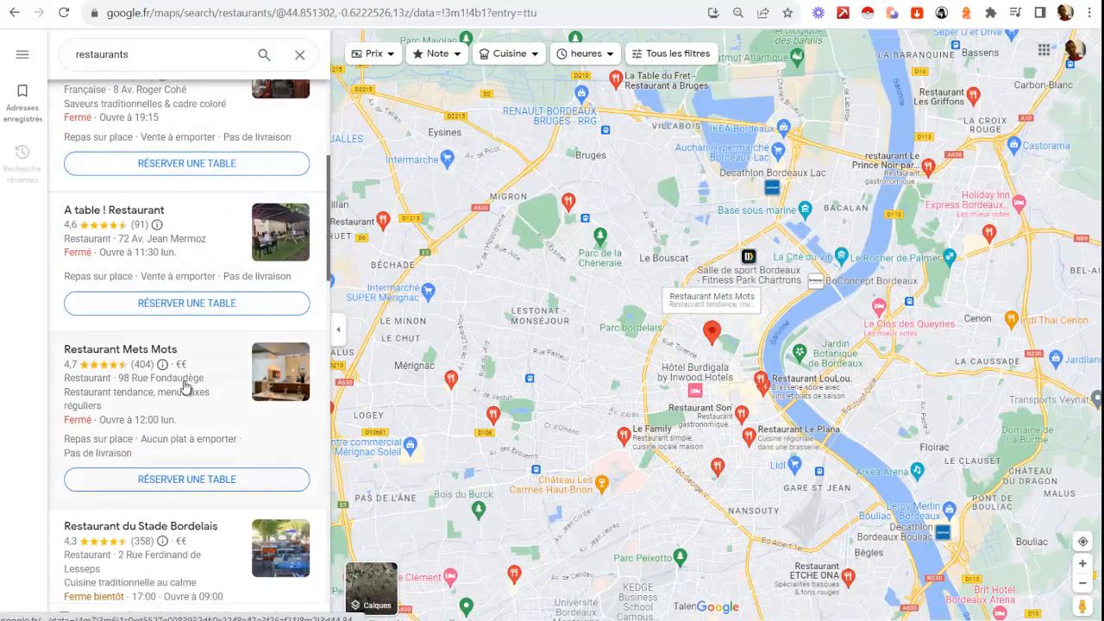
pyautogui.scroll(-3, 164, 258)
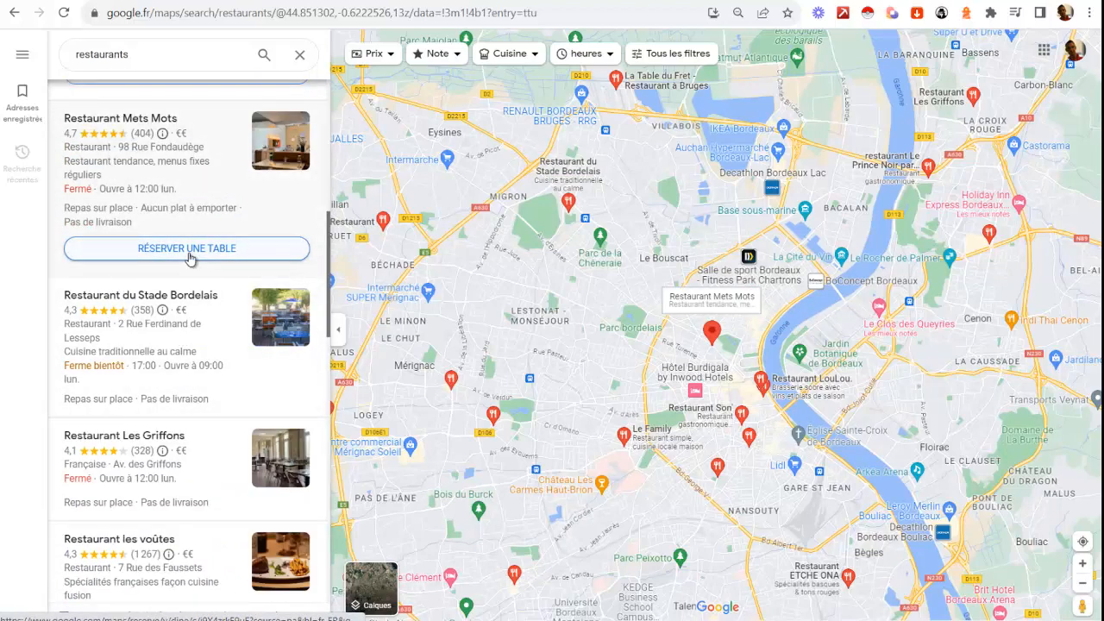
pyautogui.scroll(-5, 192, 223)
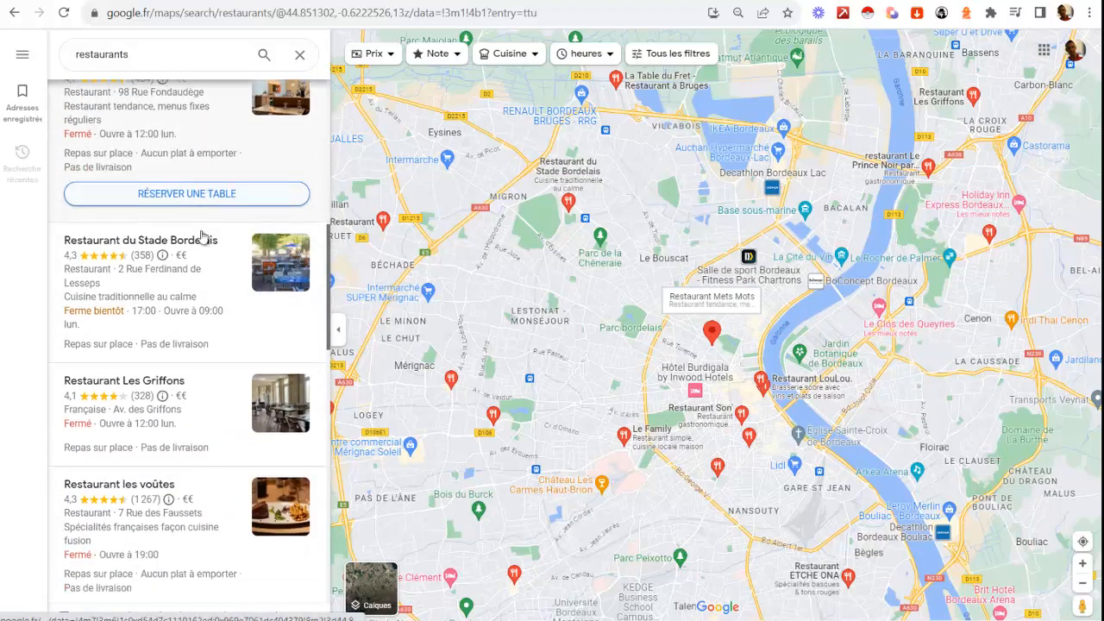
pyautogui.scroll(10, 200, 285)
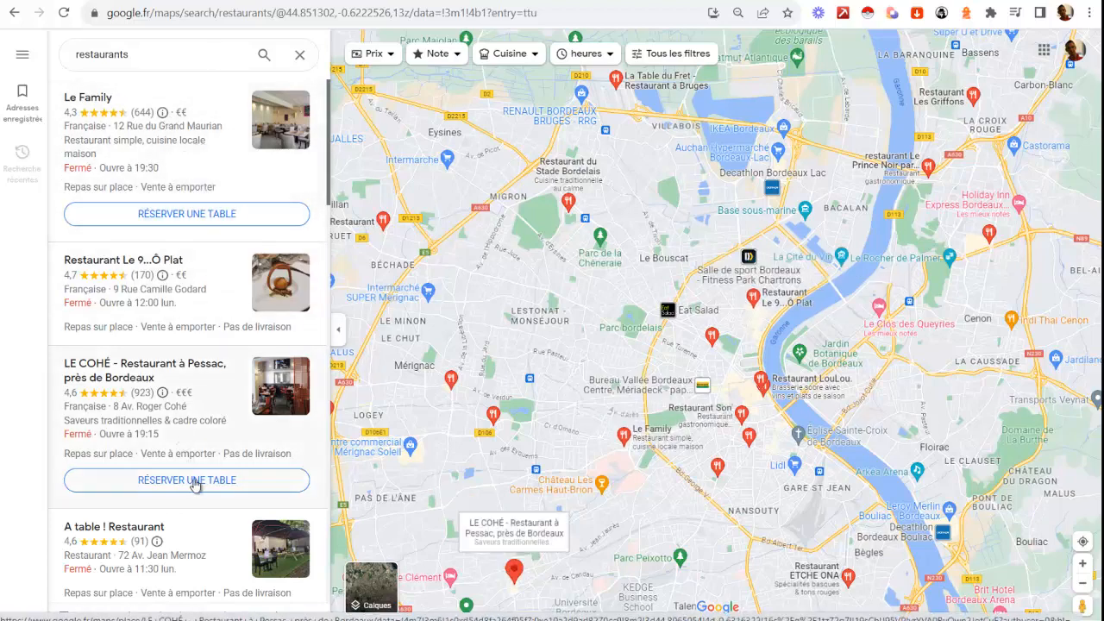
pyautogui.scroll(-5, 216, 348)
pyautogui.scroll(5, 217, 382)
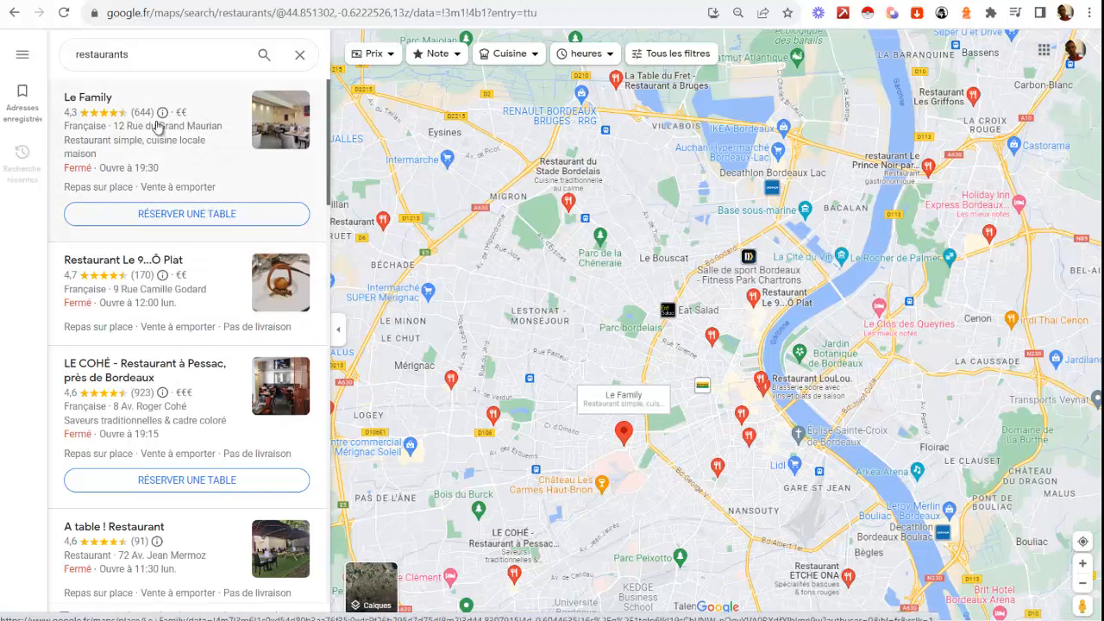
# - Open the Le Family restaurant listing and copy its page URL
pyautogui.click(93, 102)
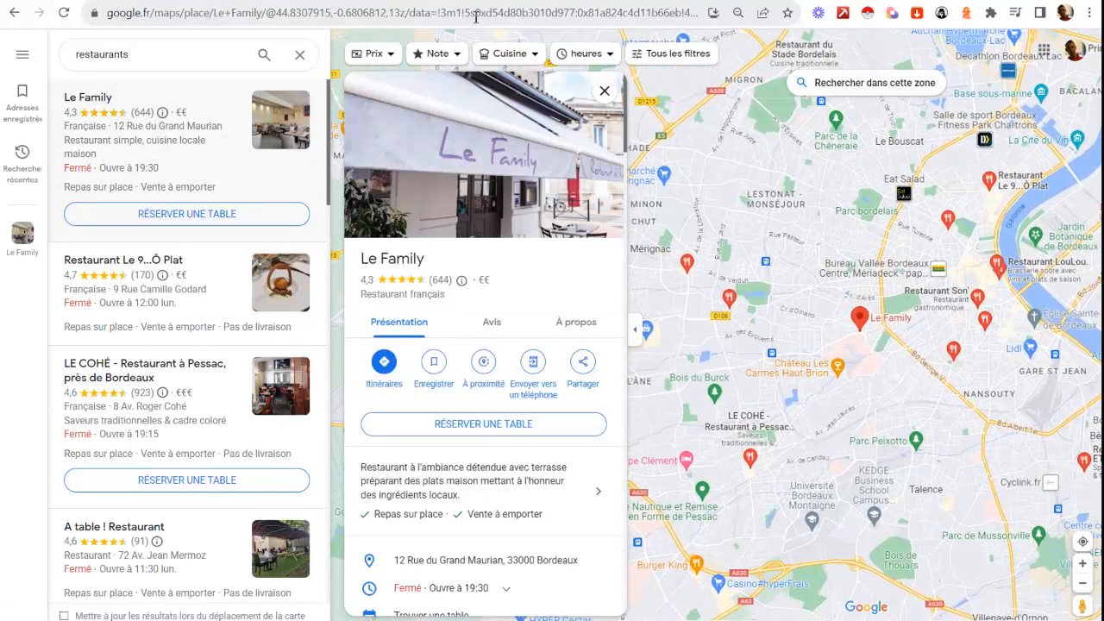
pyautogui.click(222, 16)
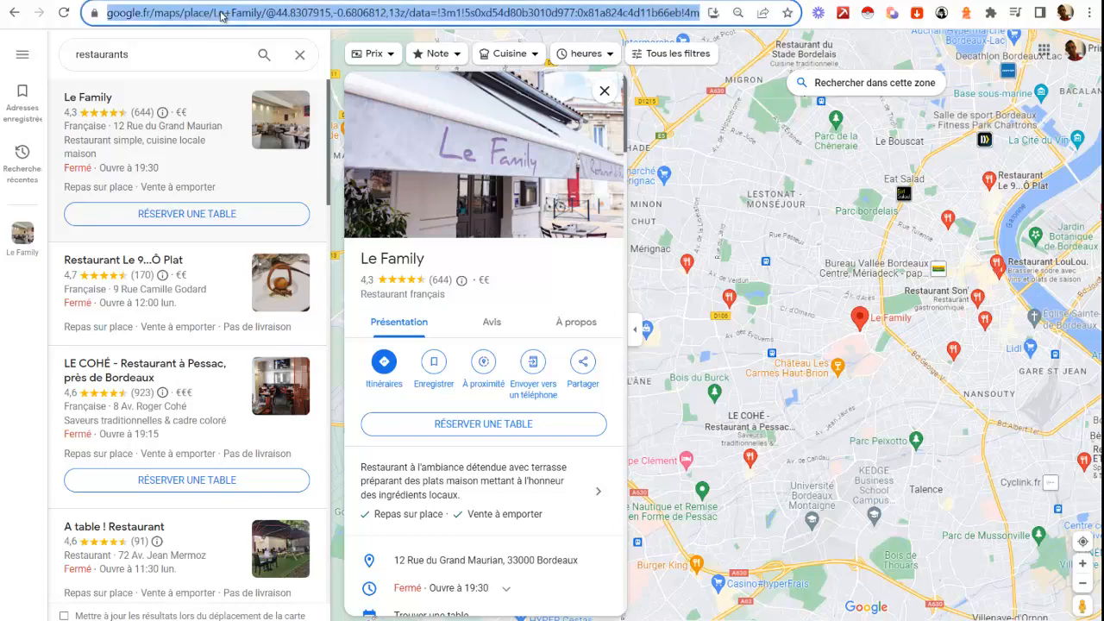
pyautogui.rightClick(222, 15)
pyautogui.click(278, 116)
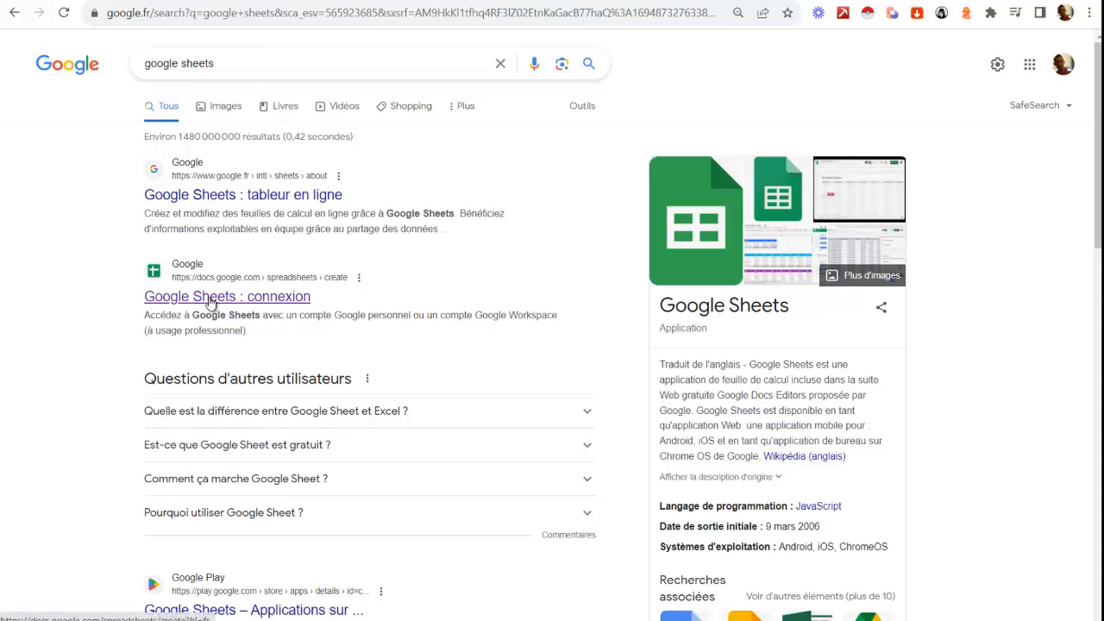
# - Open a new blank Google Sheets spreadsheet from the search results and widen column A
pyautogui.click(164, 300)
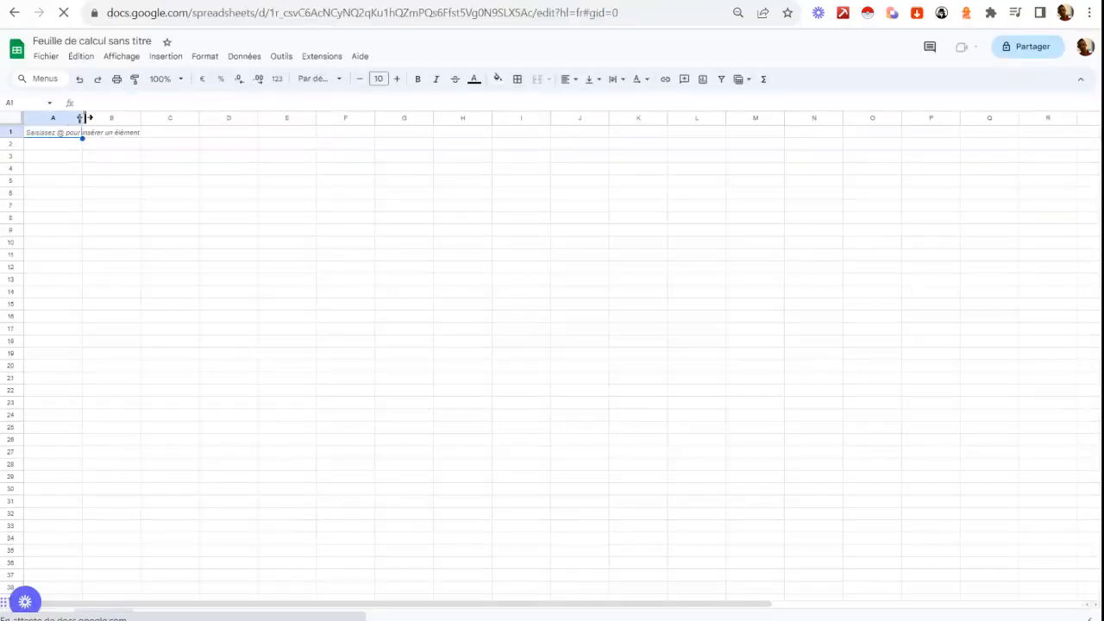
pyautogui.moveTo(82, 116); pyautogui.dragTo(149, 116)
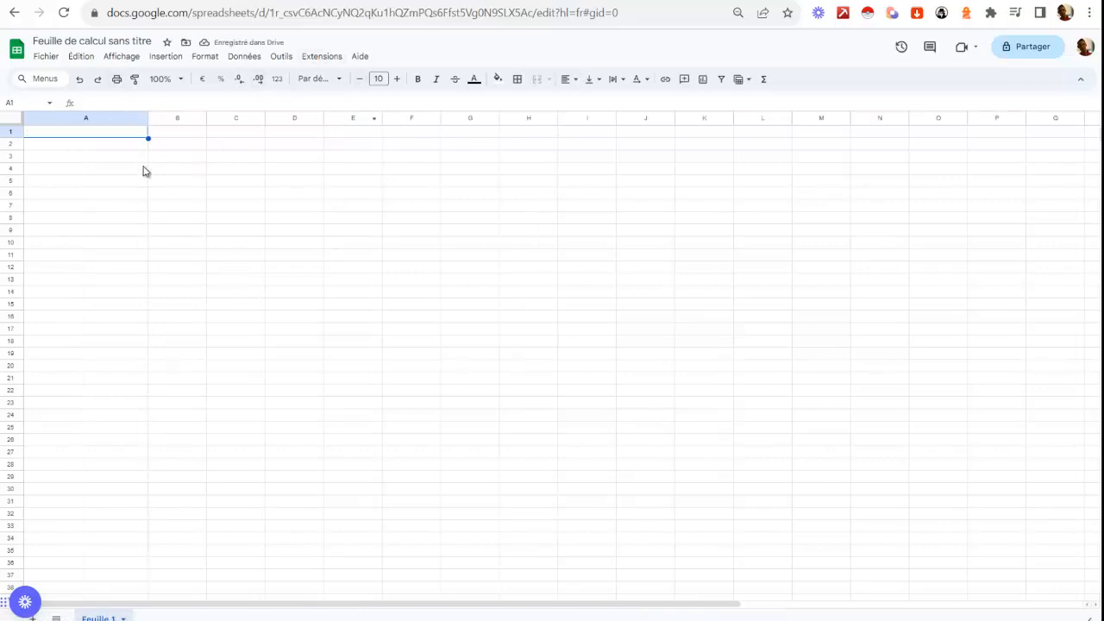
# - Search the web for "importfromweb google sheet" and open the ImportFromWeb add-on's Google Workspace Marketplace page
pyautogui.click(869, 0)
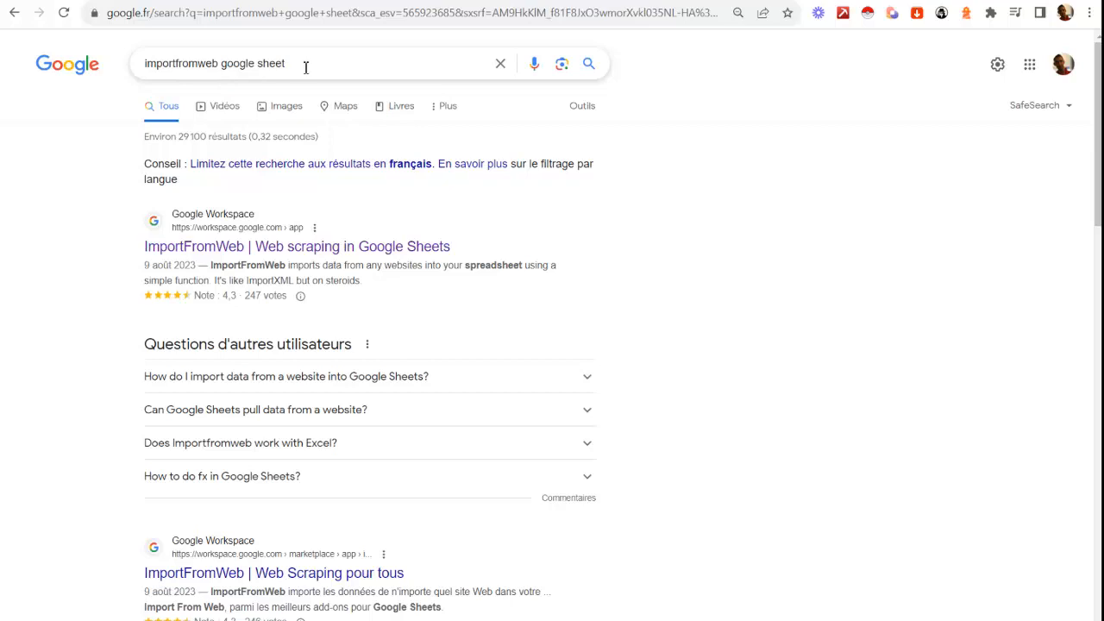
pyautogui.click(305, 247)
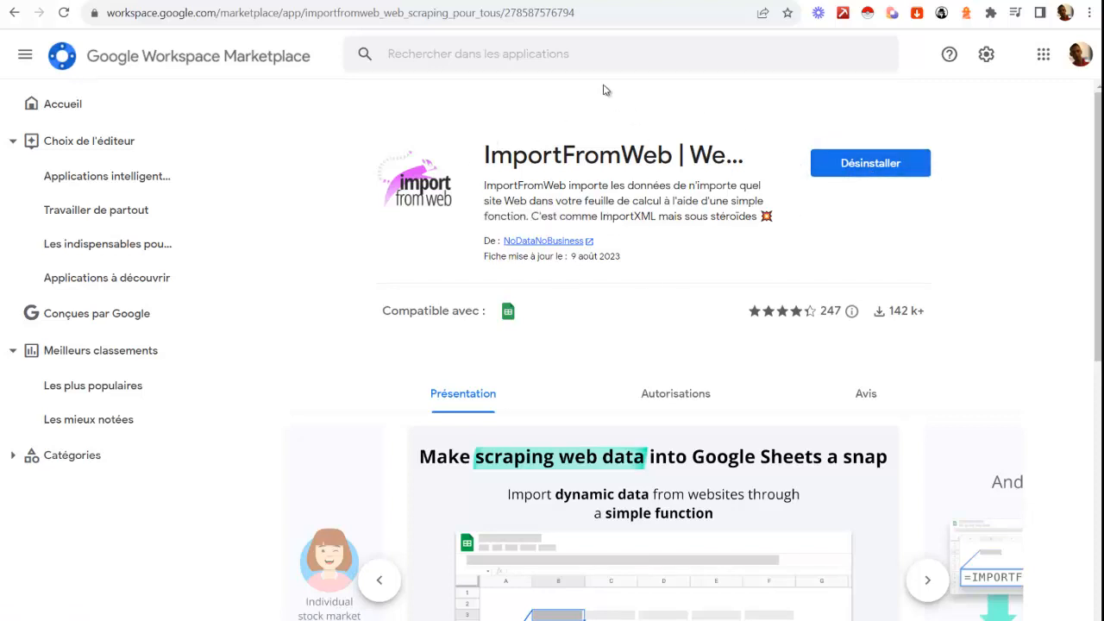
# - Switch to the untitled Google Sheets spreadsheet and open the ImportFromWeb Function Builder
pyautogui.click(654, 1)
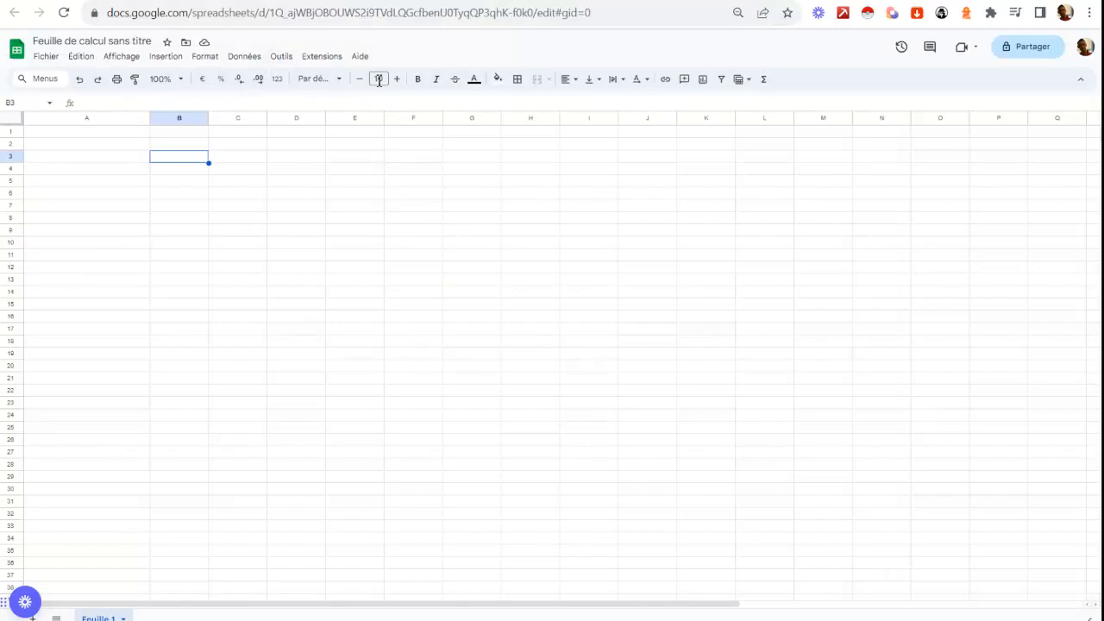
pyautogui.click(315, 57)
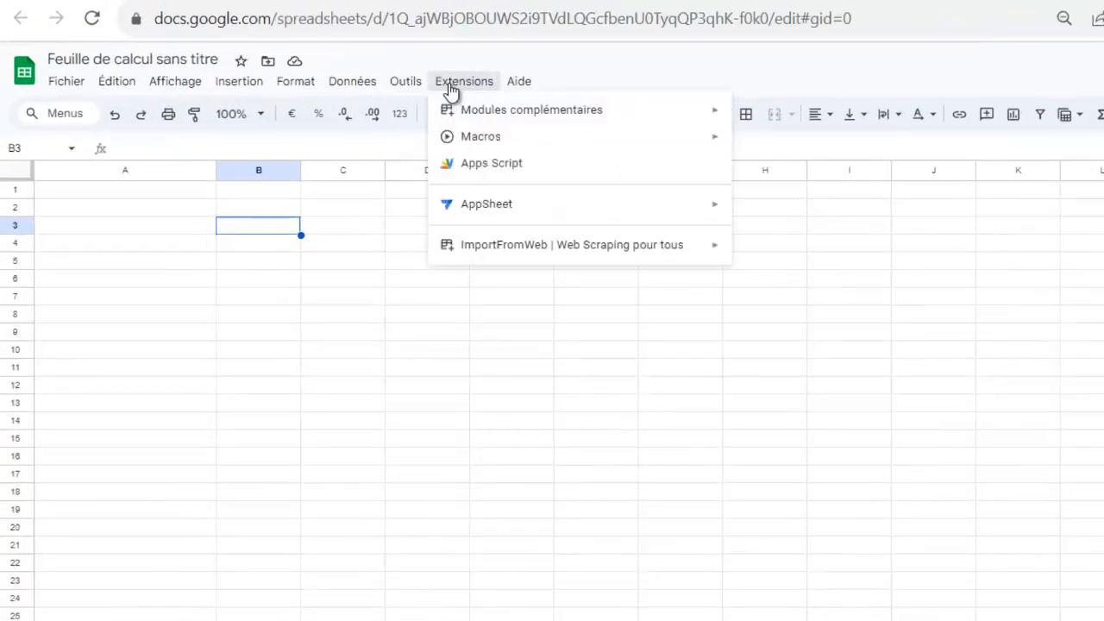
pyautogui.moveTo(539, 250)
pyautogui.click(776, 253)
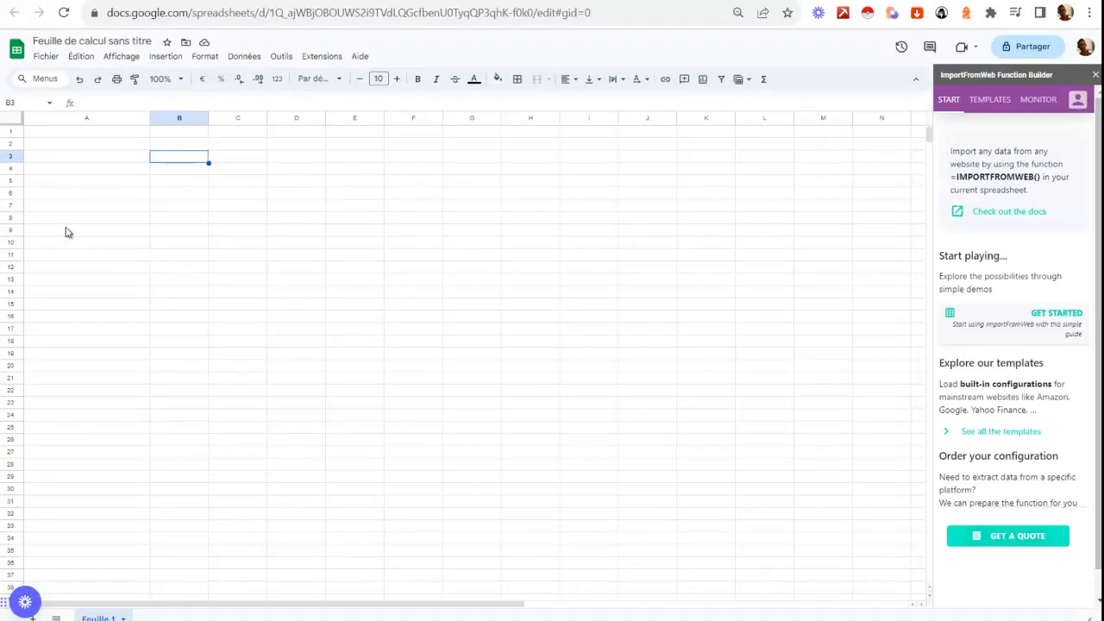
# - Enter the headers "URL Google Maps" in A3 and "name" in B3
pyautogui.click(87, 155)
pyautogui.write('URL')
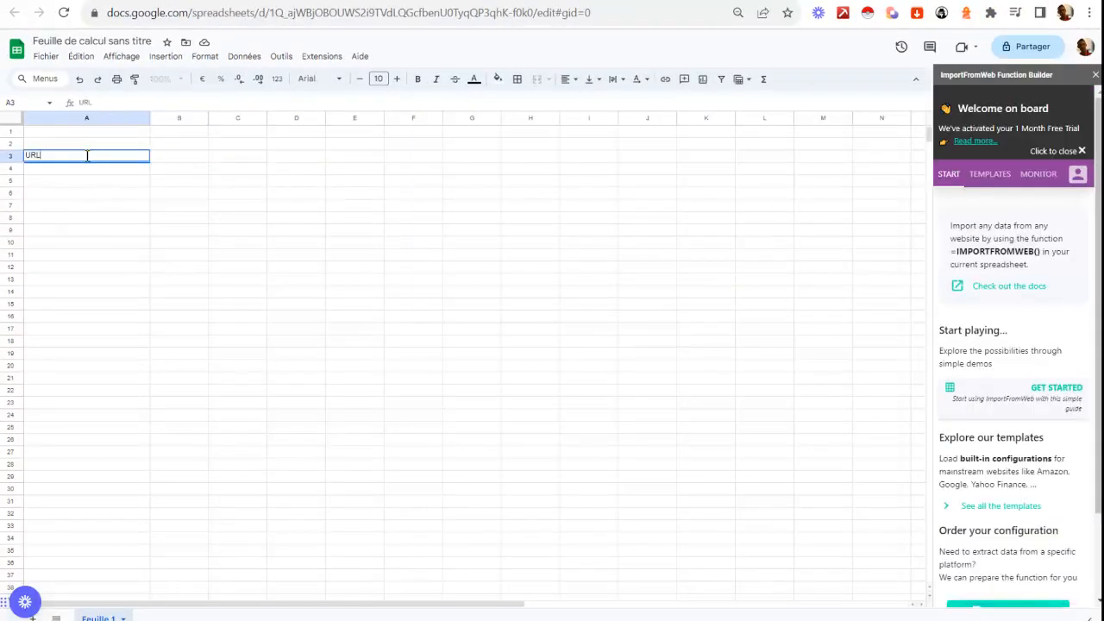
pyautogui.write(' Google')
pyautogui.write(' Maps')
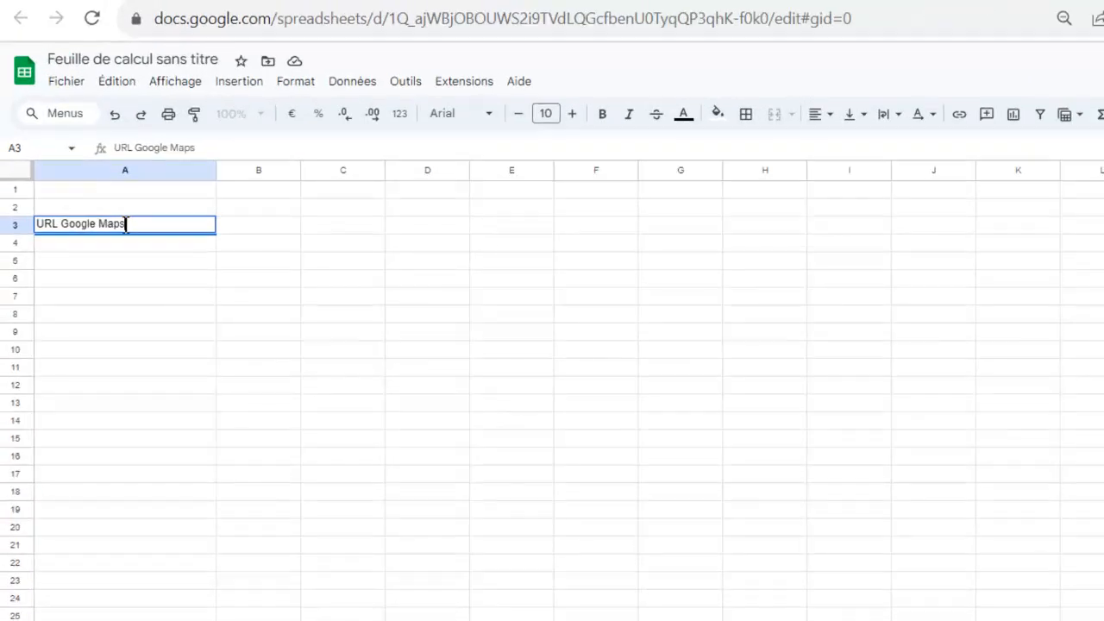
pyautogui.click(247, 227)
pyautogui.write('nam')
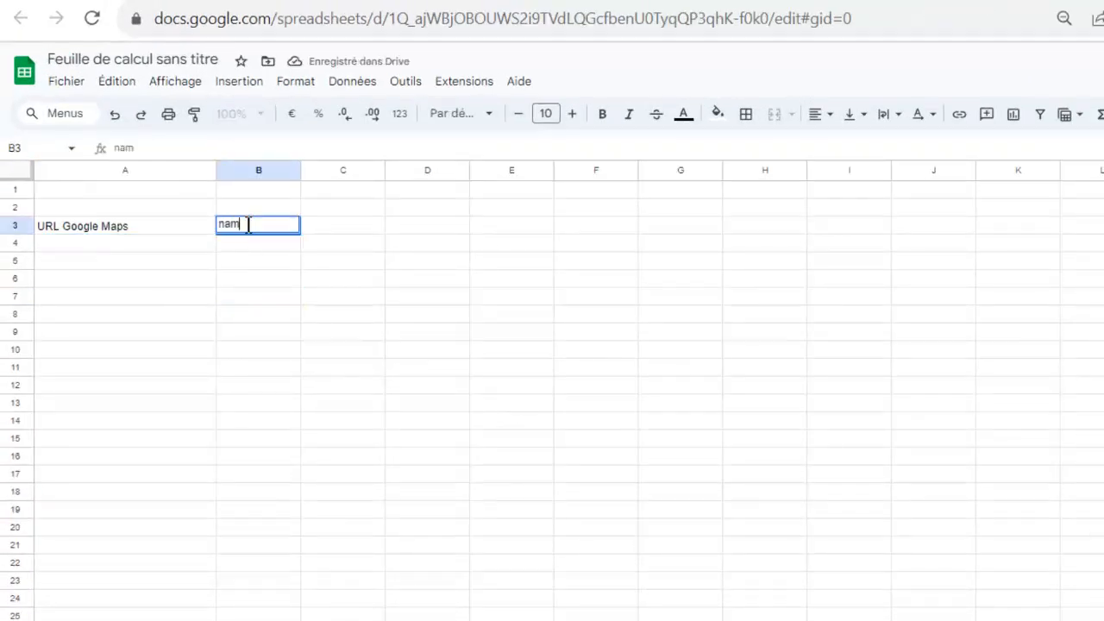
pyautogui.write('e')
pyautogui.press('Return')
pyautogui.click(262, 223)
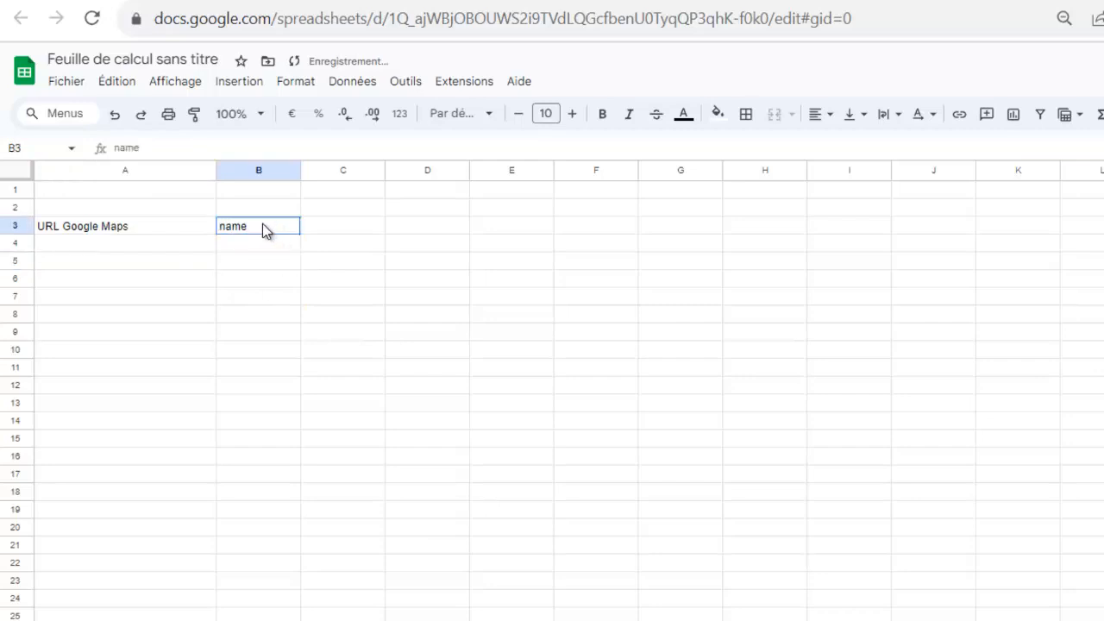
# - Add the headers "address_full" in C3, "phone_number" in D3 and "website" in E3
pyautogui.click(343, 226)
pyautogui.write('addres')
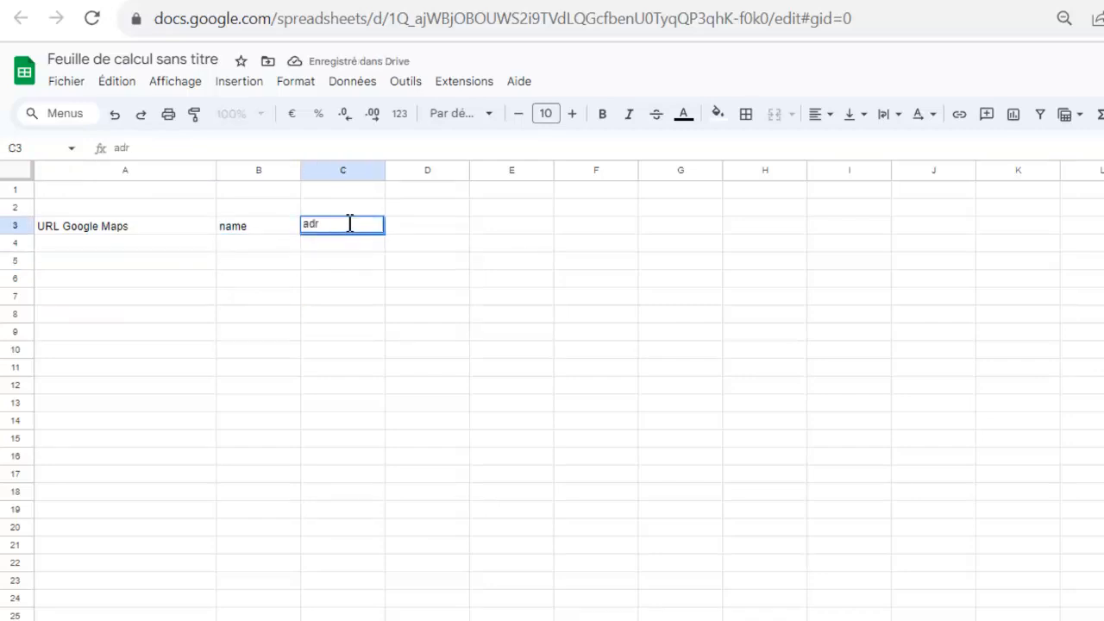
pyautogui.write('s_full')
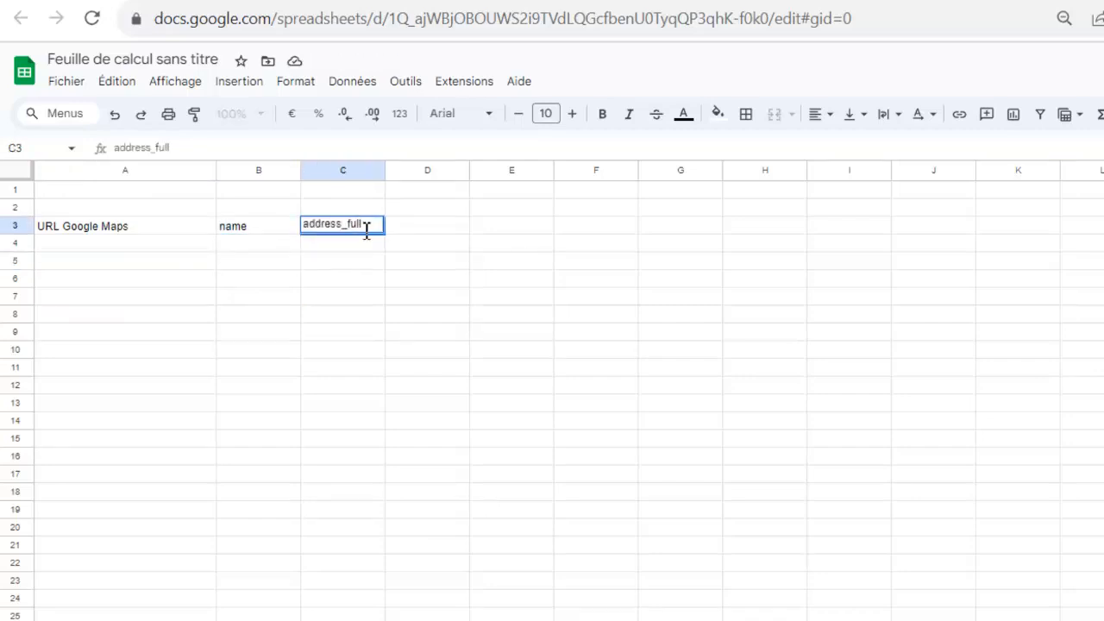
pyautogui.click(437, 283)
pyautogui.click(422, 228)
pyautogui.write('pho')
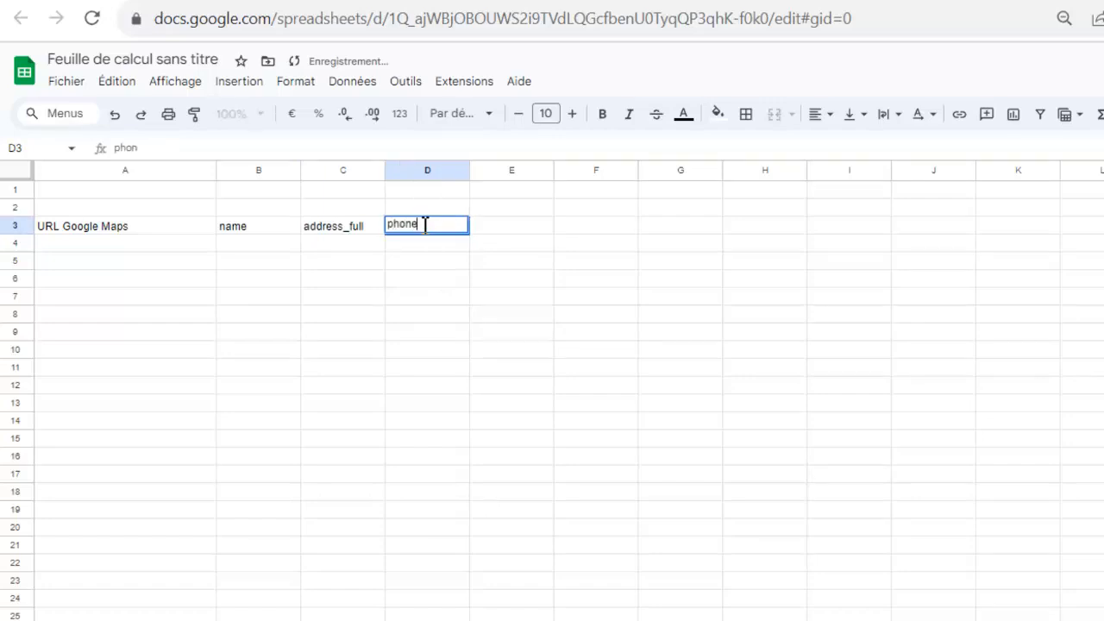
pyautogui.write('ne_num')
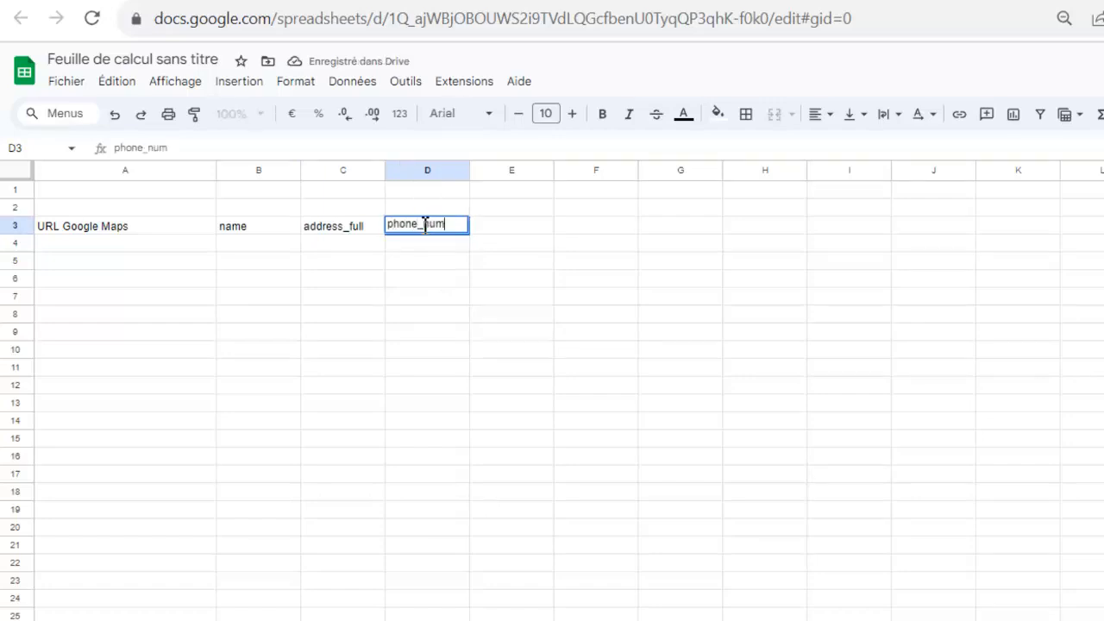
pyautogui.write('ber')
pyautogui.click(511, 222)
pyautogui.write('website')
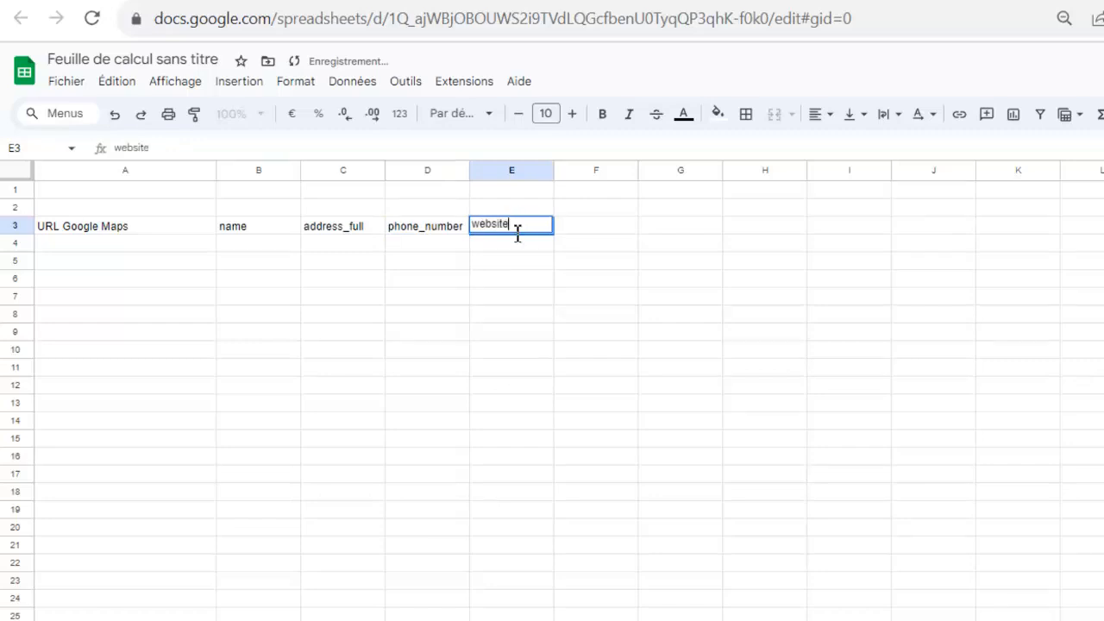
pyautogui.click(534, 264)
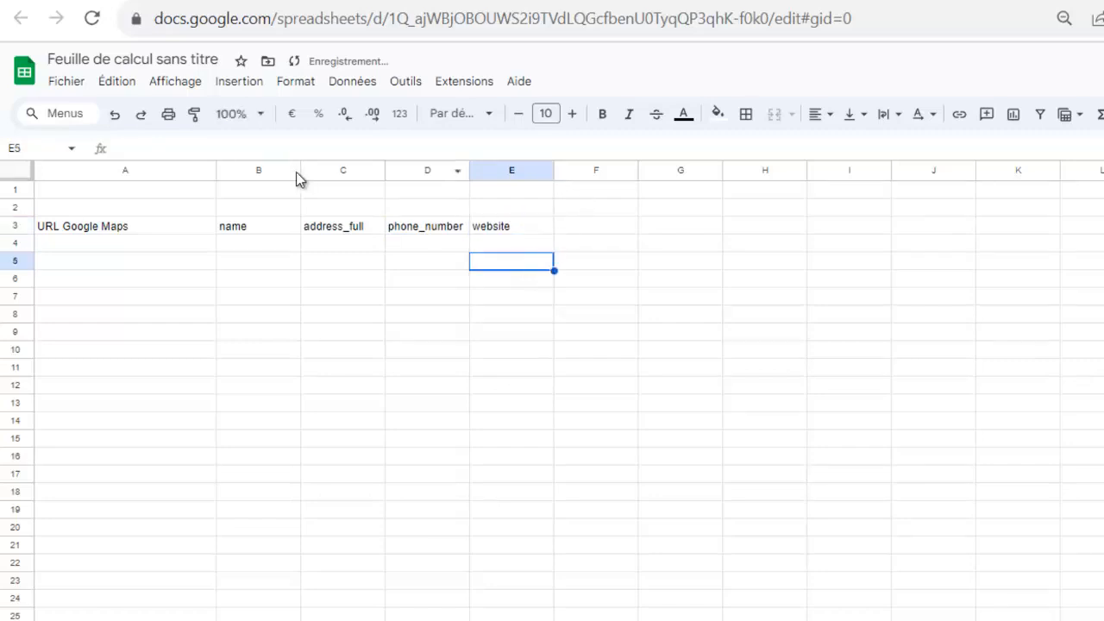
# - Widen columns B, C, D and E to give the header fields more room
pyautogui.moveTo(300, 177); pyautogui.dragTo(347, 173)
pyautogui.moveTo(431, 172); pyautogui.dragTo(497, 173)
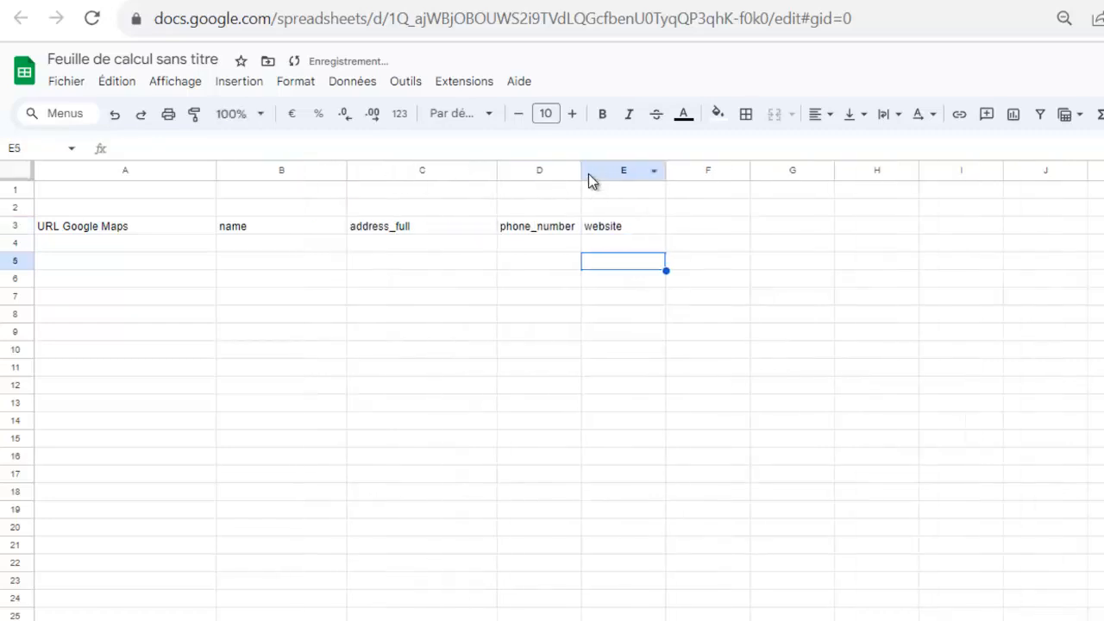
pyautogui.moveTo(581, 172); pyautogui.dragTo(622, 172)
pyautogui.moveTo(706, 172)
pyautogui.mouseDown()
pyautogui.moveTo(771, 173)
pyautogui.moveTo(722, 171)
pyautogui.mouseUp()
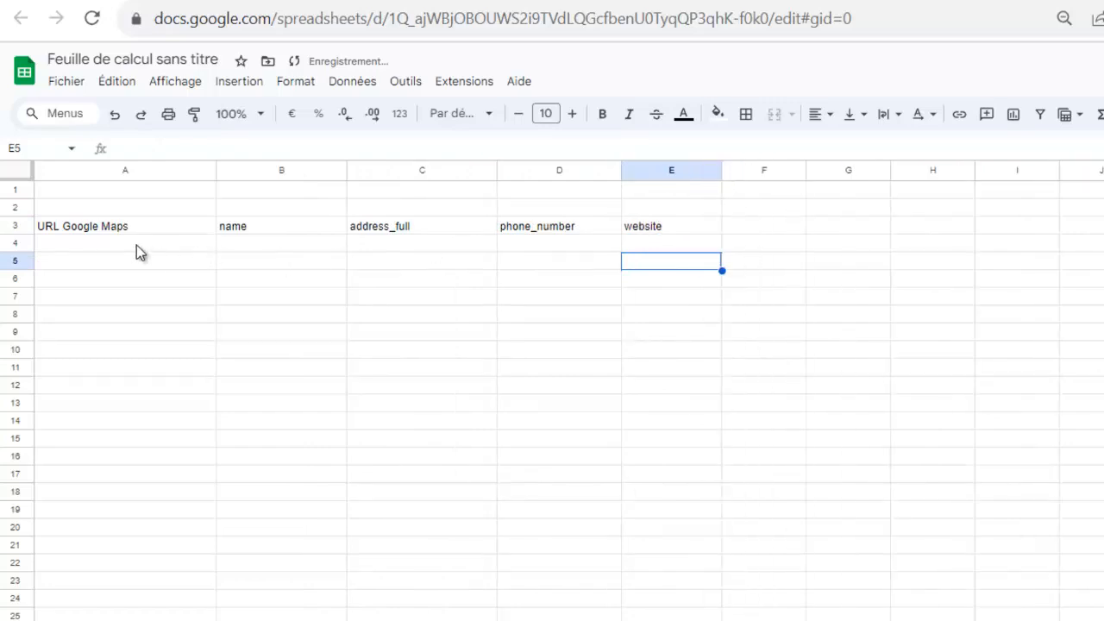
# - Paste the copied Le Family Google Maps URL into A4 and check it against the restaurant's page
pyautogui.click(103, 245)
pyautogui.doubleClick(103, 245)
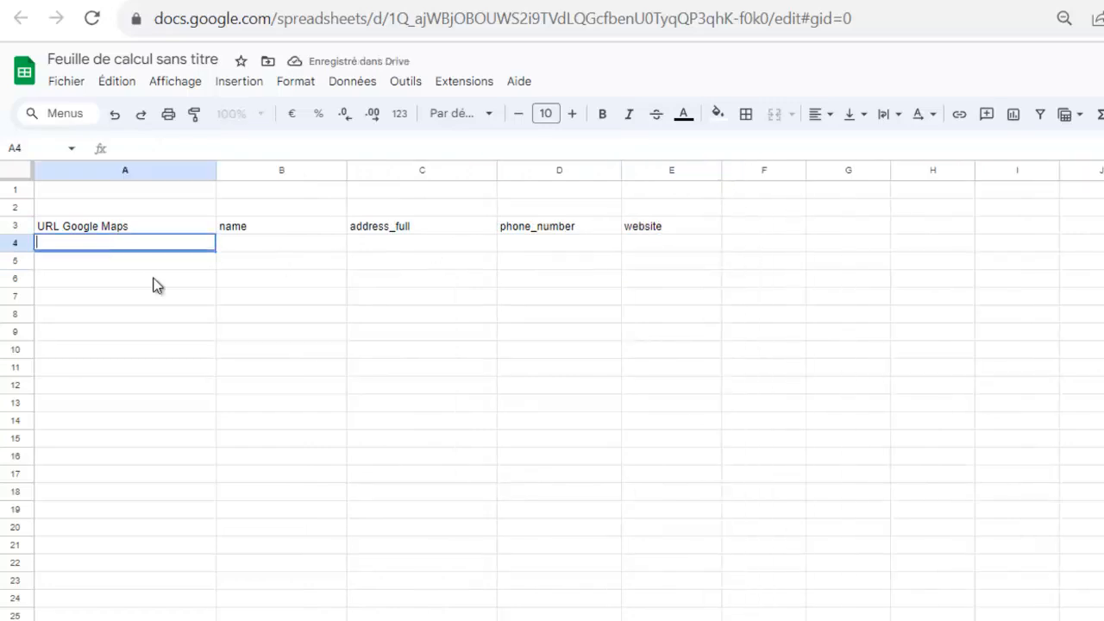
pyautogui.hotkey('ctrl', 'v')
pyautogui.click(175, 312)
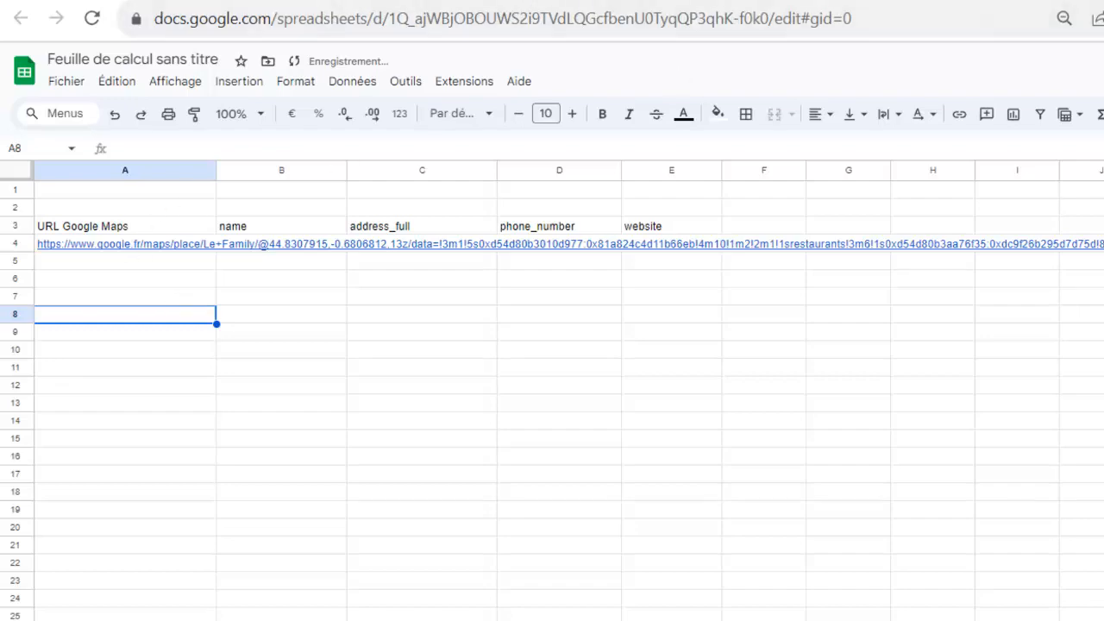
pyautogui.hotkey('ctrl', 'Tab')
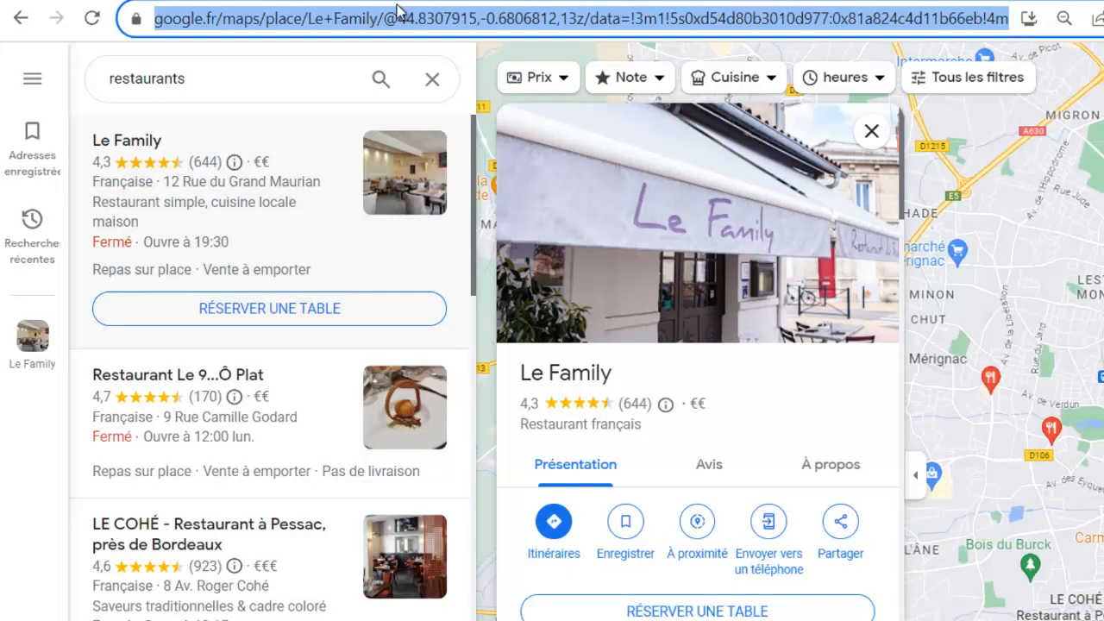
pyautogui.hotkey('ctrl', 'shift', 'Tab')
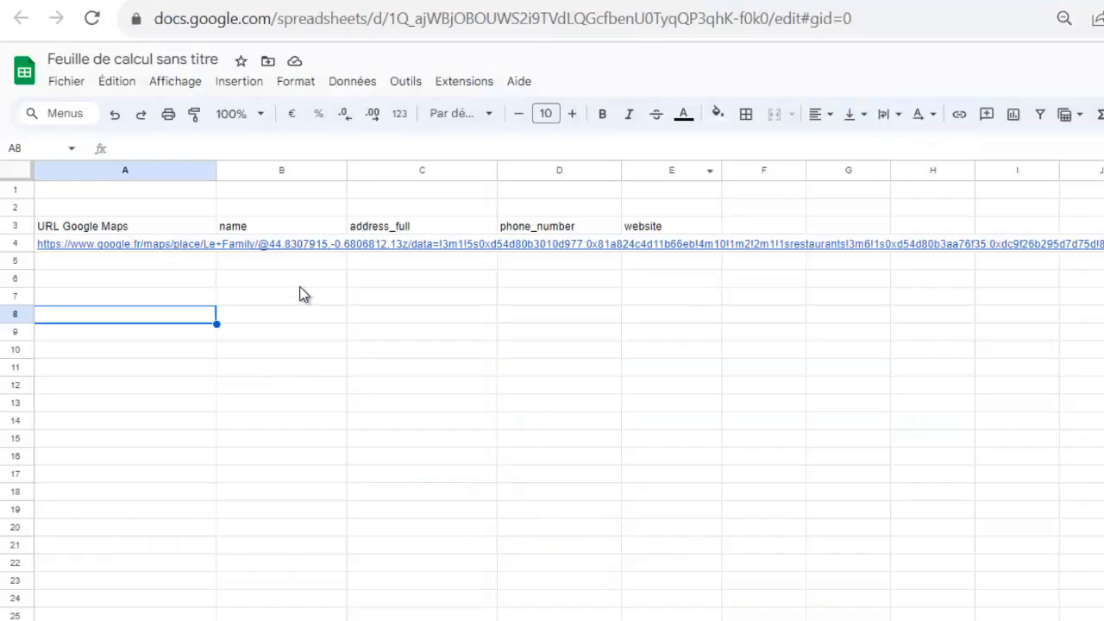
# - Enter the formula =IMPORTFROMWEB(A4;B3:E3) in B4 to import the restaurant's details
pyautogui.click(304, 248)
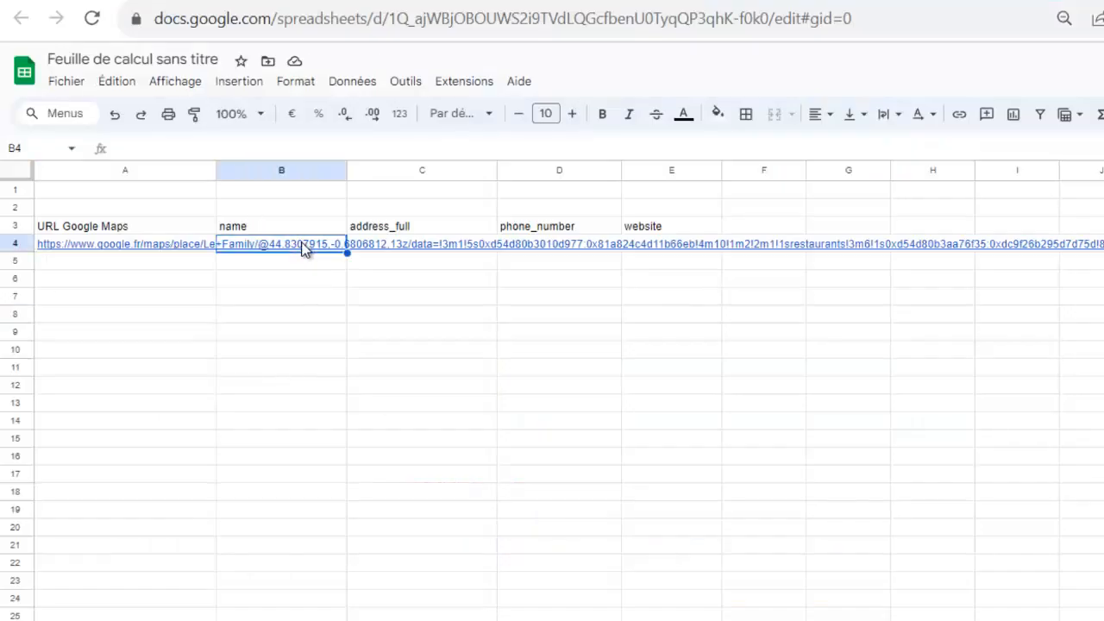
pyautogui.doubleClick(304, 246)
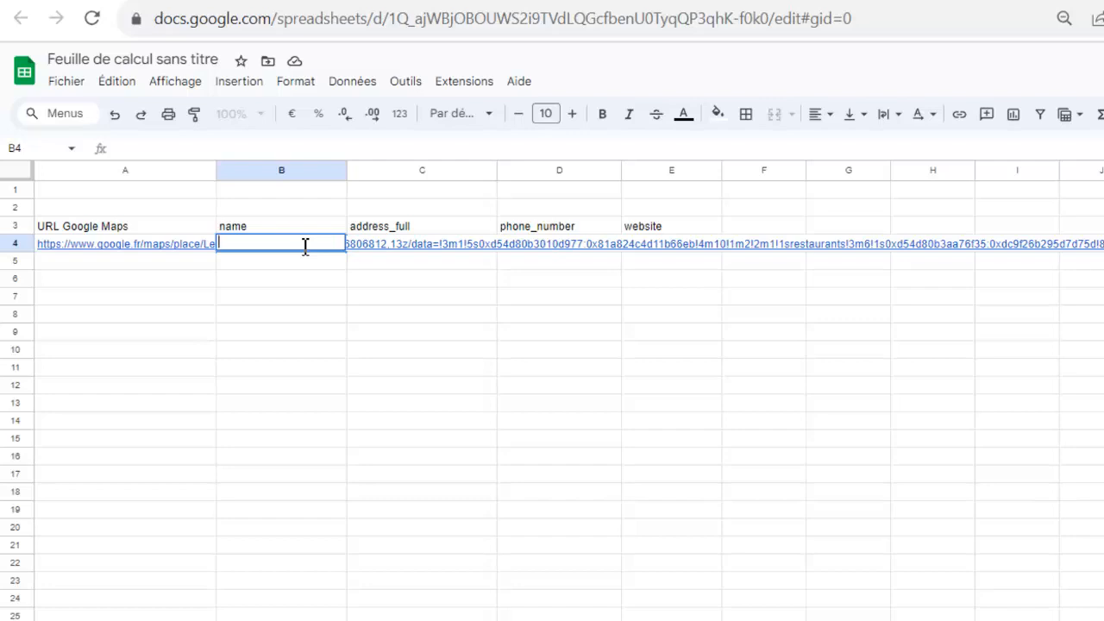
pyautogui.write('=IMPORT')
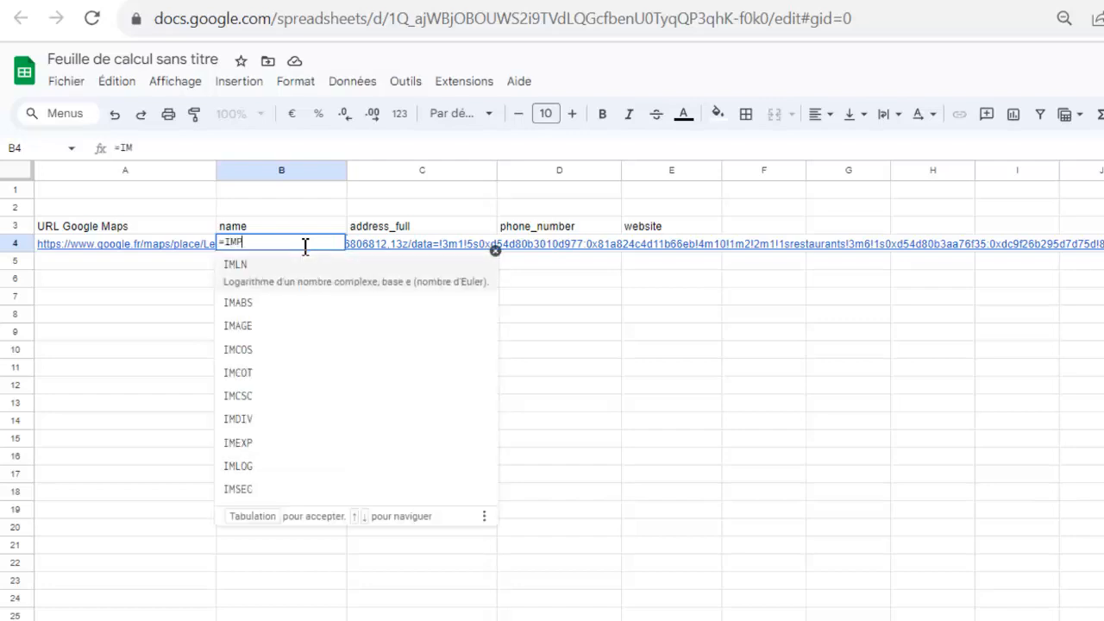
pyautogui.write('FR')
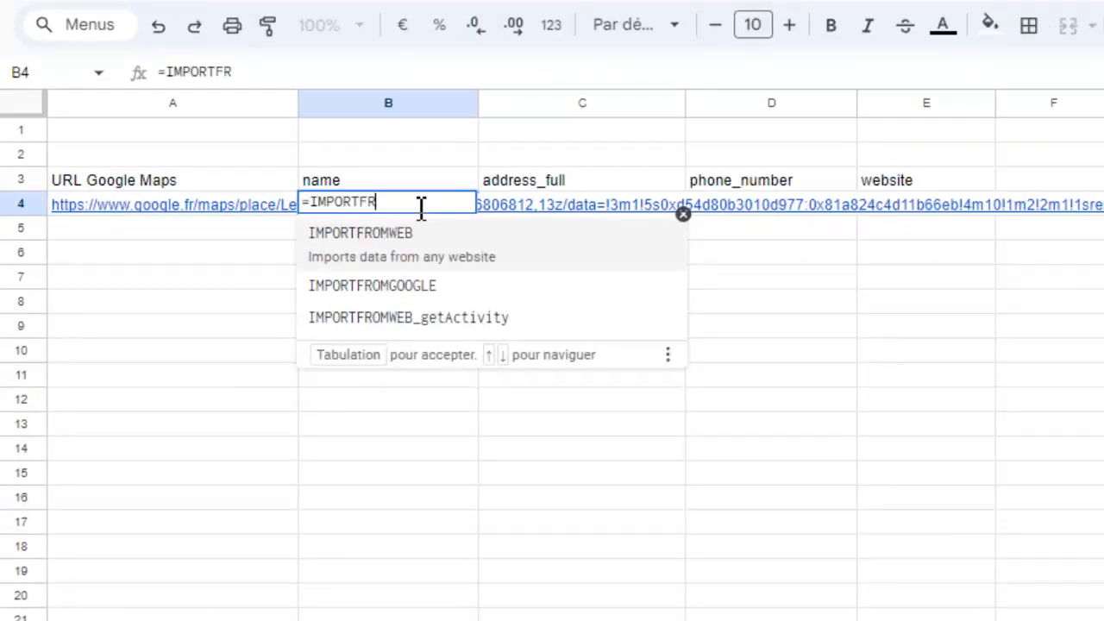
pyautogui.write('OMWEB(')
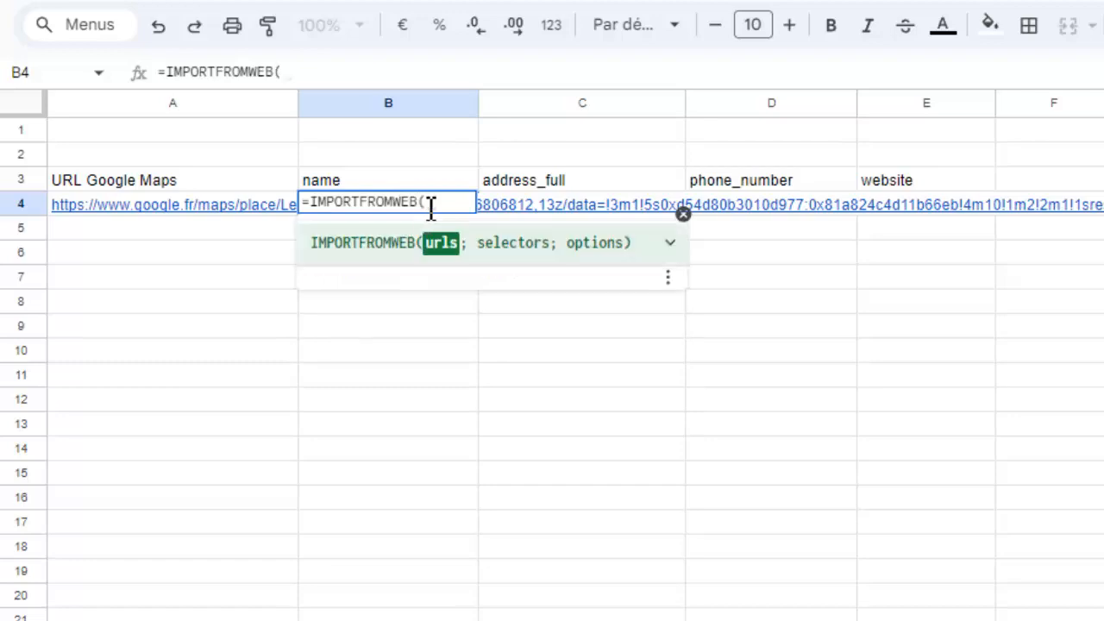
pyautogui.moveTo(134, 209)
pyautogui.click(172, 207)
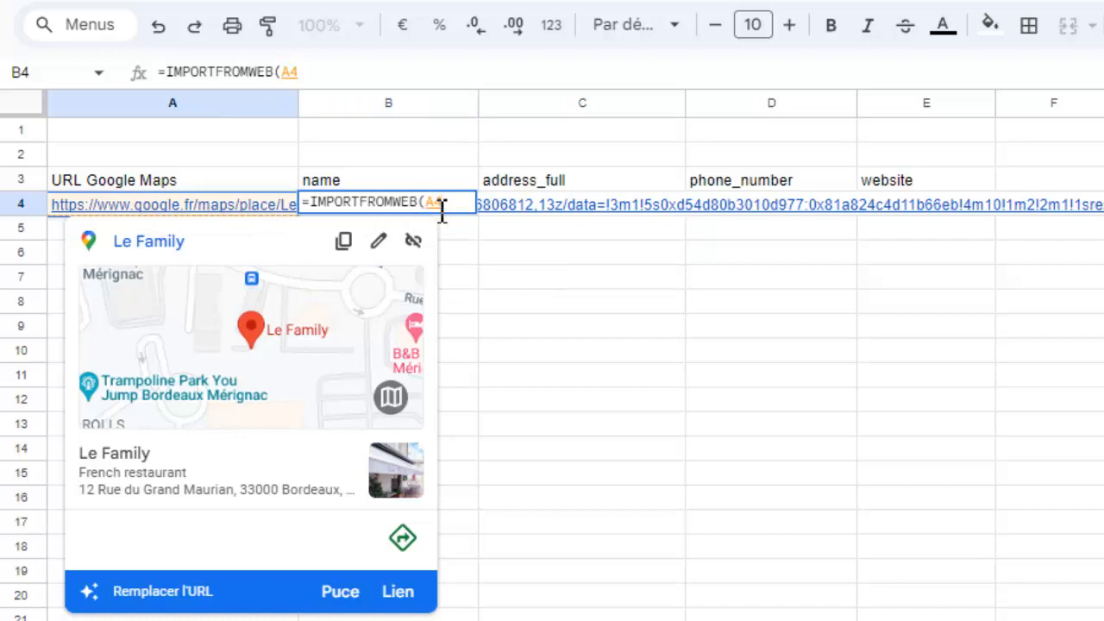
pyautogui.write(';')
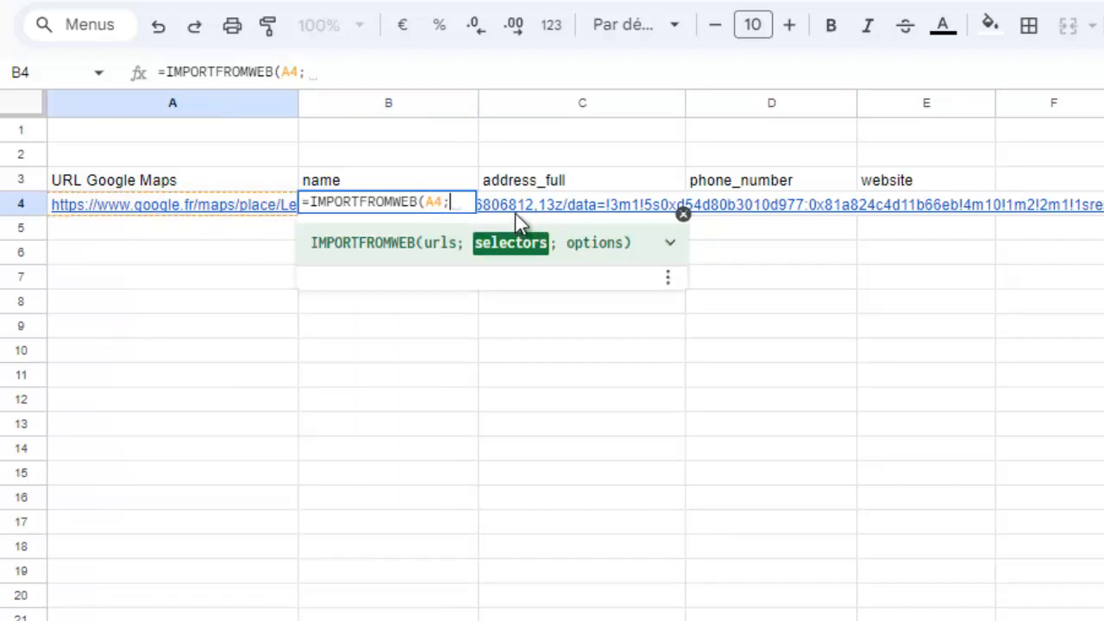
pyautogui.moveTo(388, 181); pyautogui.dragTo(906, 185)
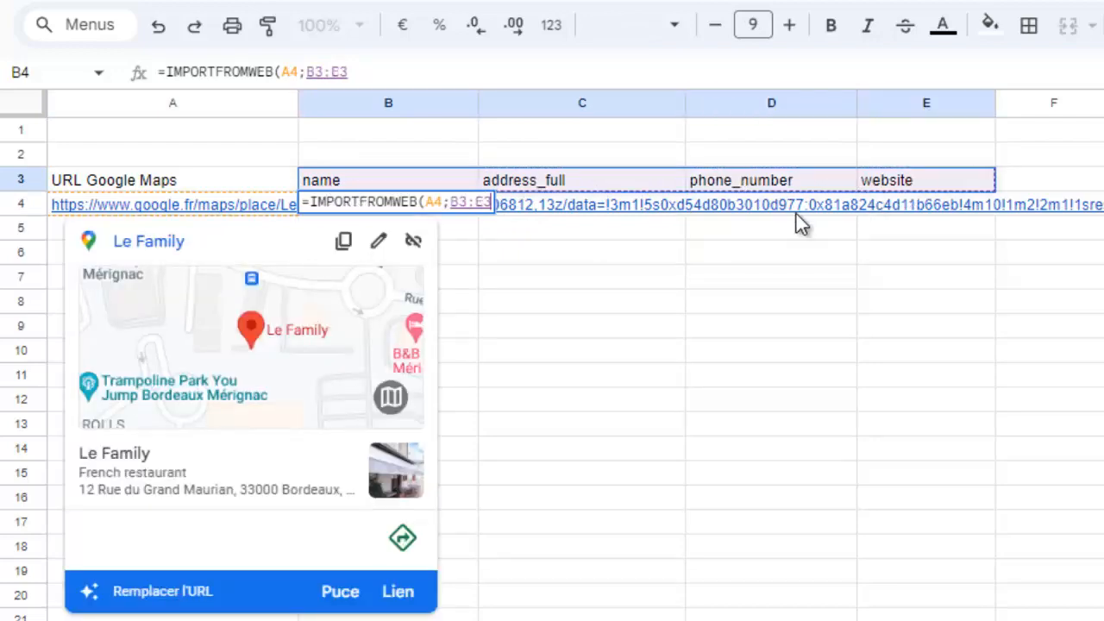
pyautogui.write(')')
pyautogui.press('Return')
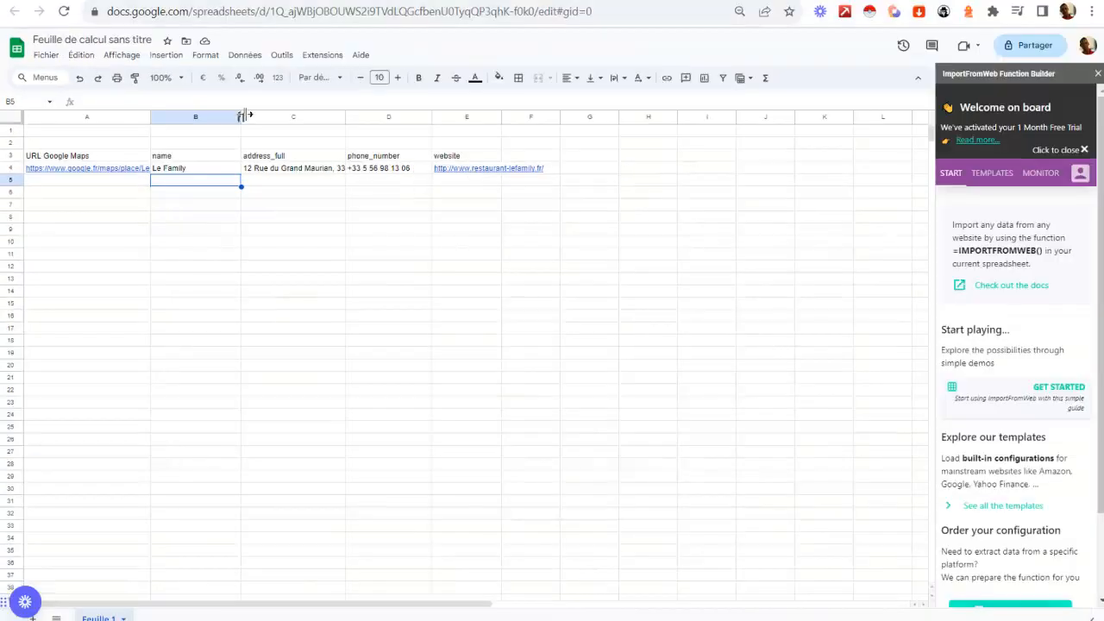
# - Widen columns B and C, and fit columns D and E to their contents
pyautogui.moveTo(243, 115); pyautogui.dragTo(269, 117)
pyautogui.moveTo(369, 119); pyautogui.dragTo(451, 117)
pyautogui.click(539, 116)
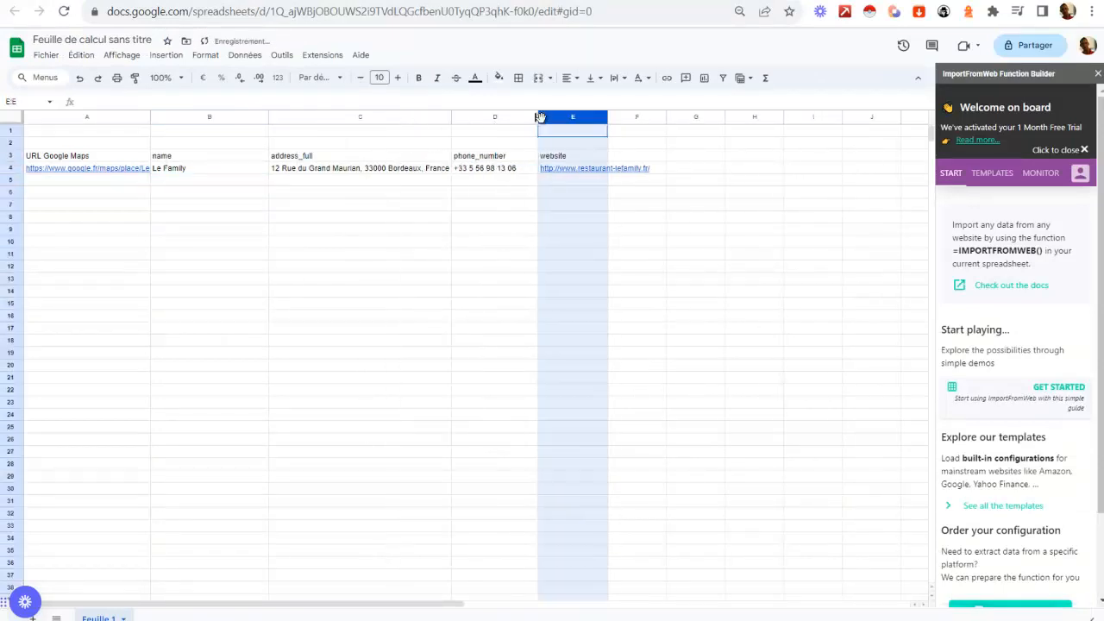
pyautogui.doubleClick(538, 116)
pyautogui.doubleClick(593, 117)
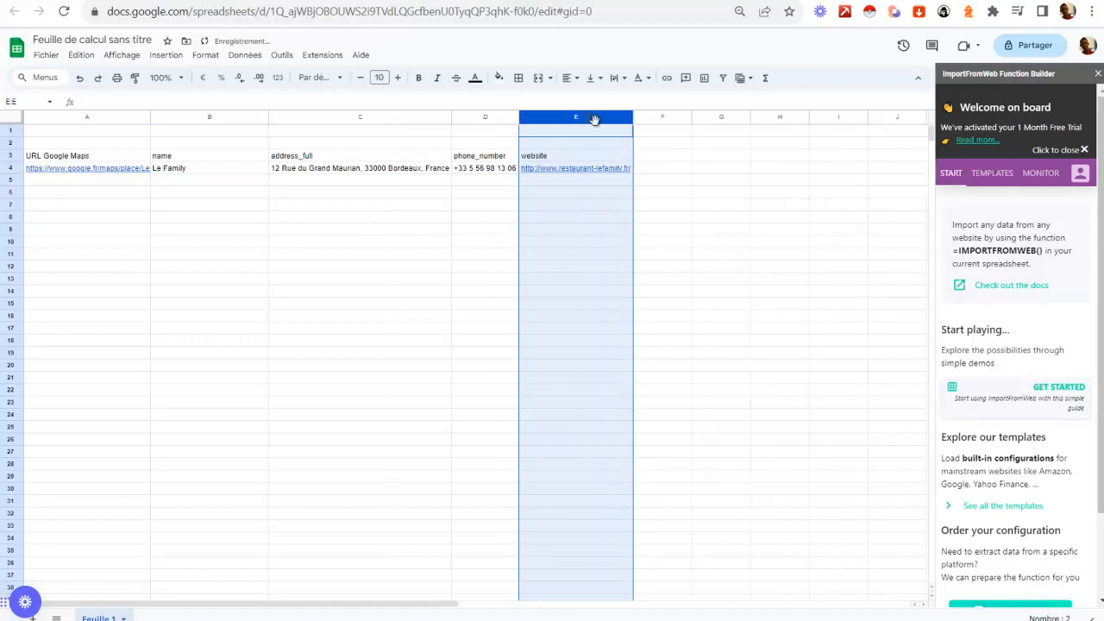
pyautogui.click(580, 248)
pyautogui.click(297, 218)
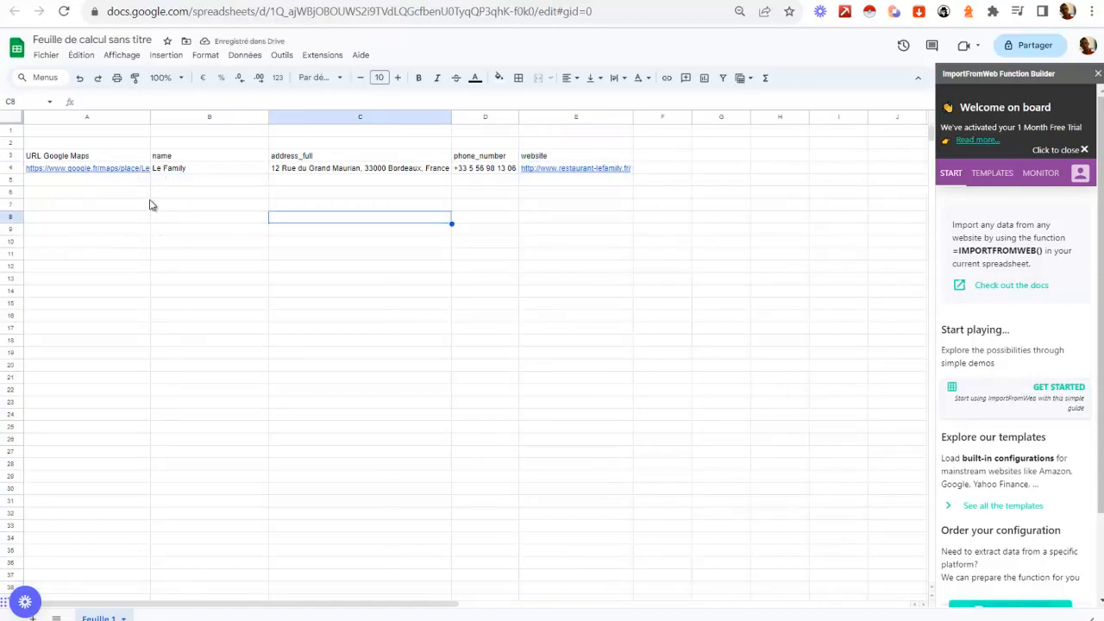
pyautogui.click(155, 193)
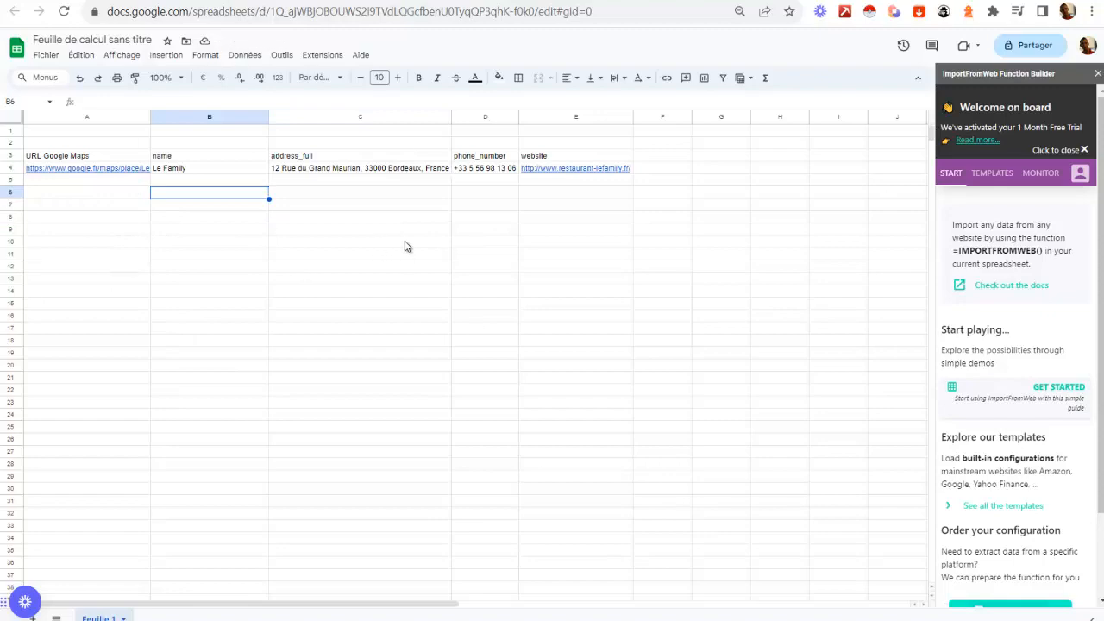
# - Switch to Google Maps, go back to the restaurants search results and copy that page's URL
pyautogui.hotkey('ctrl', 'shift', 'Tab')
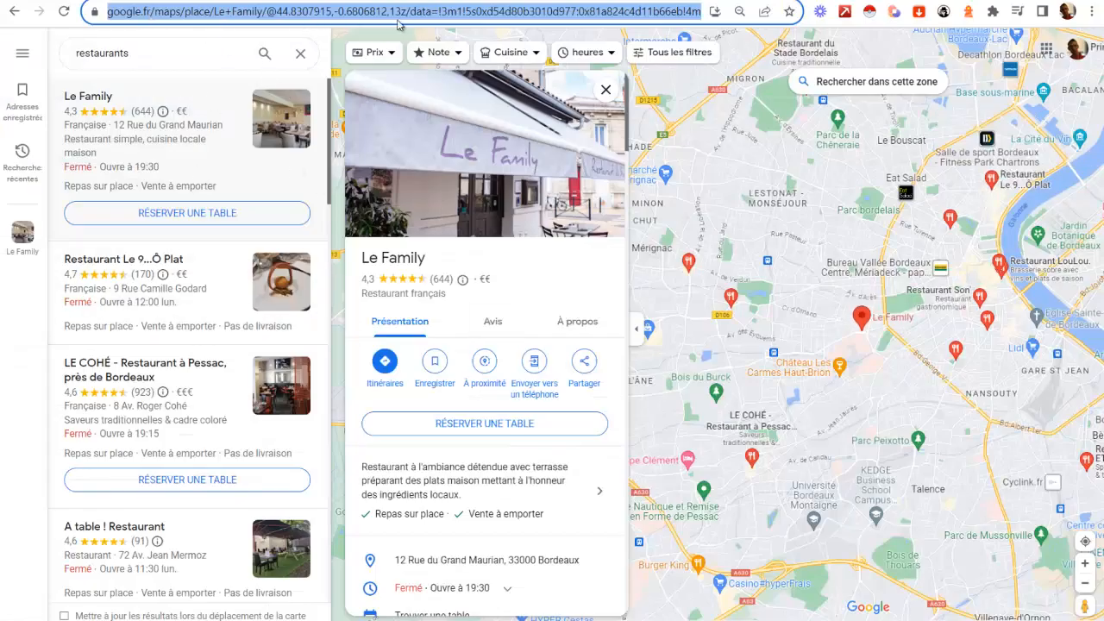
pyautogui.click(15, 11)
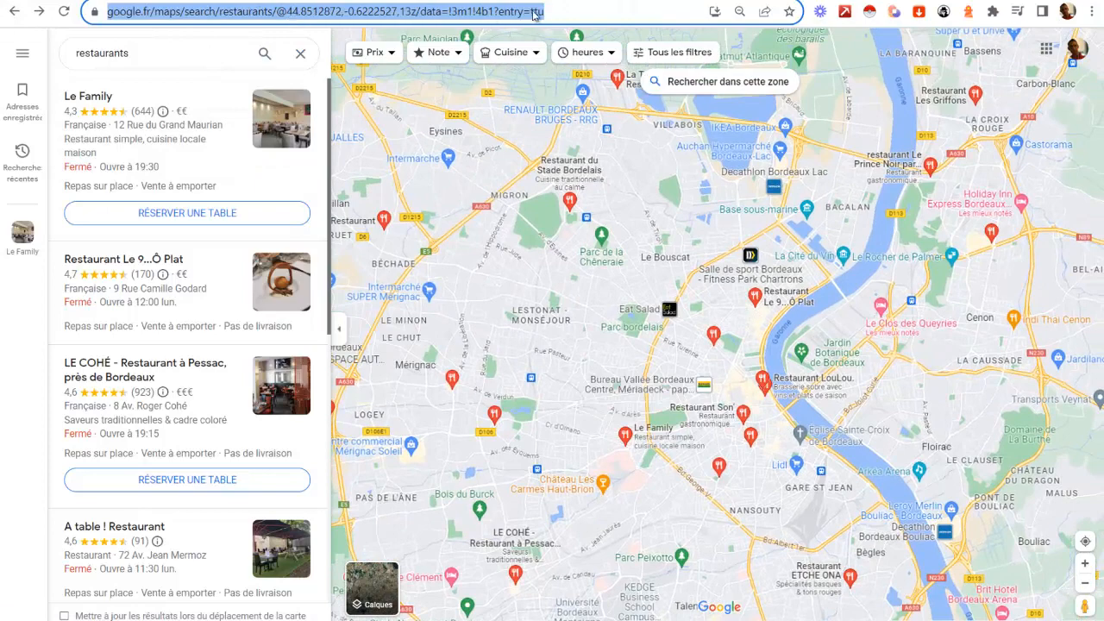
pyautogui.click(588, 11)
pyautogui.hotkey('ctrl', 'a')
pyautogui.hotkey('ctrl', 'c')
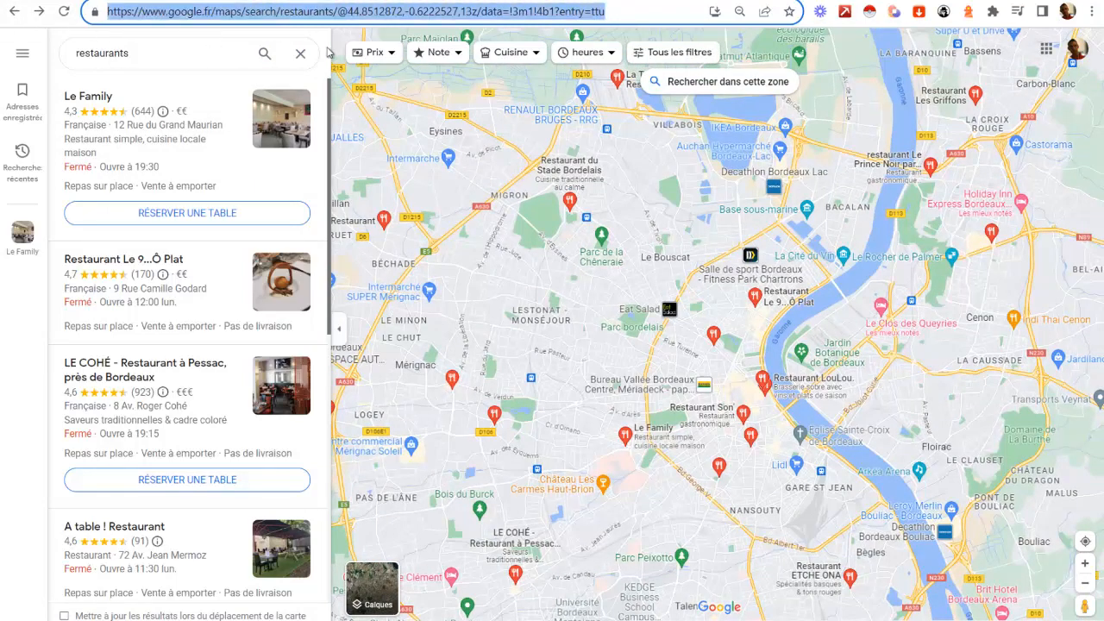
pyautogui.scroll(-6, 230, 365)
pyautogui.scroll(6, 222, 350)
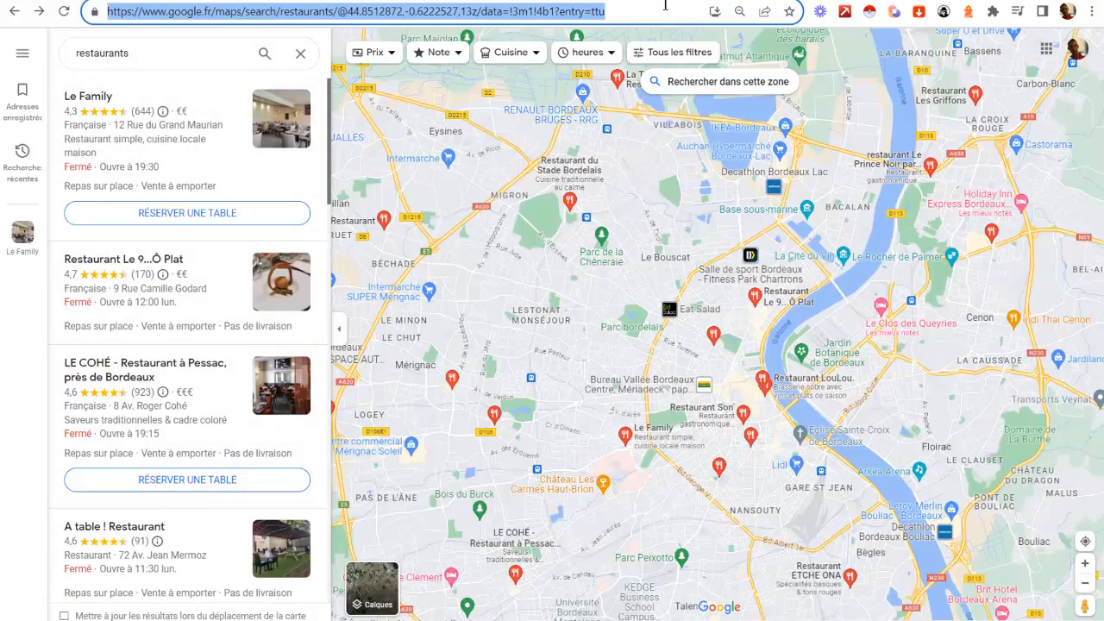
# - Return to the Google Sheets spreadsheet and paste the copied restaurants search URL into A5
pyautogui.click(207, 1)
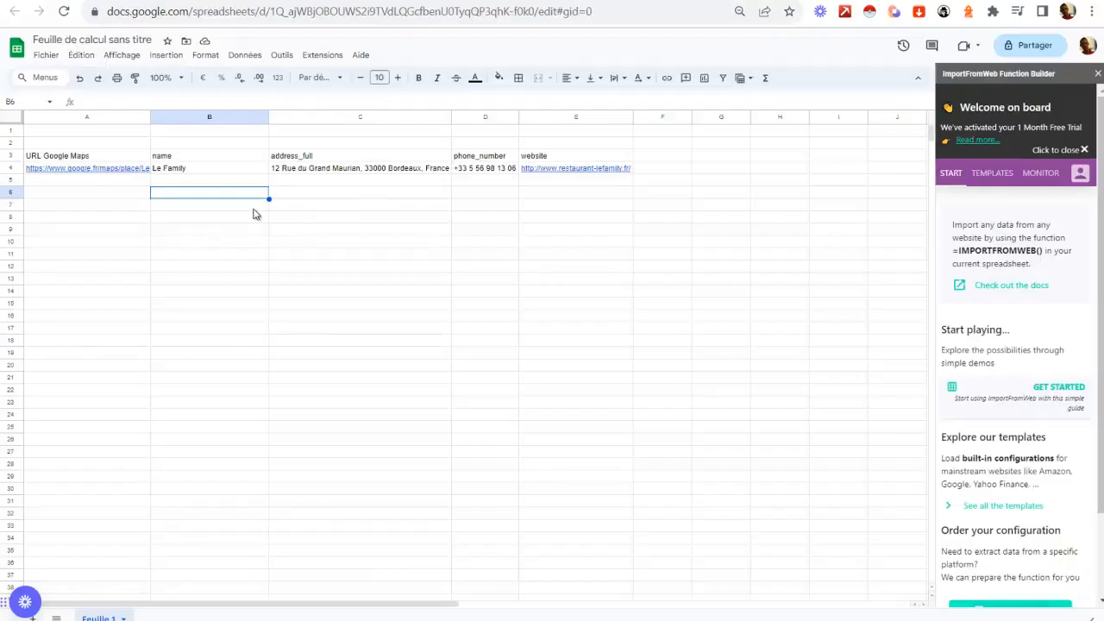
pyautogui.click(82, 181)
pyautogui.doubleClick(76, 180)
pyautogui.hotkey('ctrl', 'v')
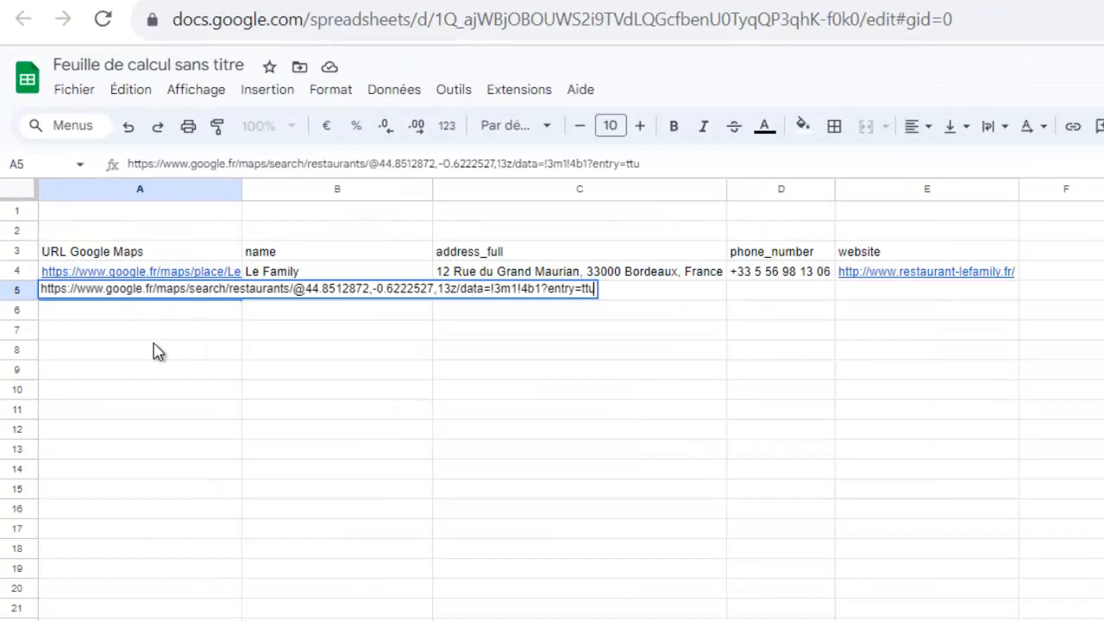
pyautogui.click(158, 352)
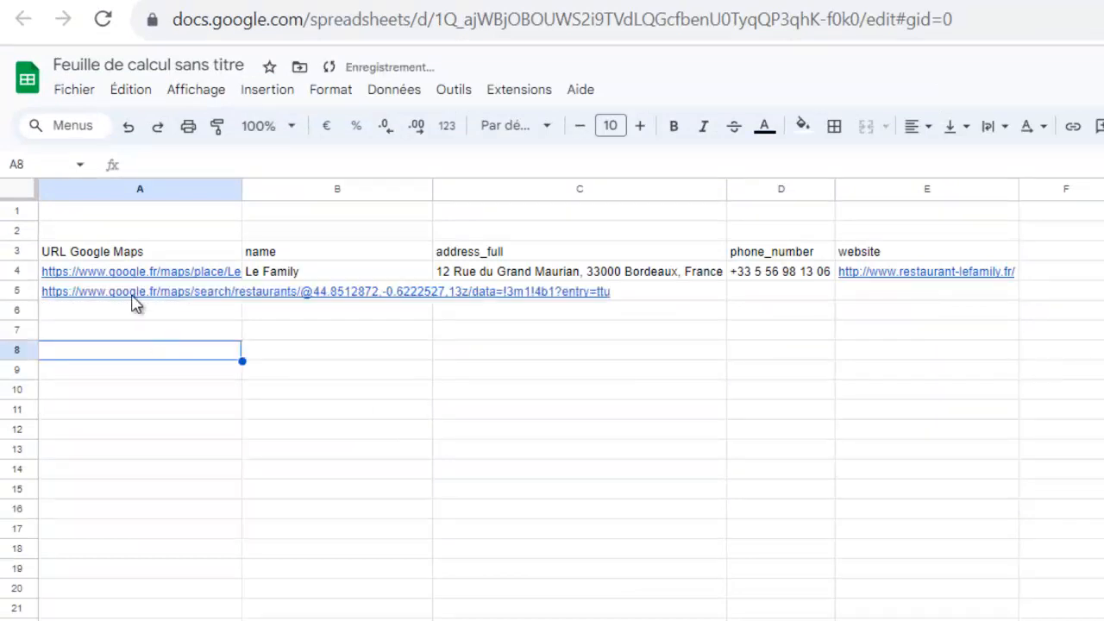
# - Make the selector range in B4's formula absolute as $B$3:$E$3 and fill the formula down to B5
pyautogui.click(315, 274)
pyautogui.doubleClick(315, 275)
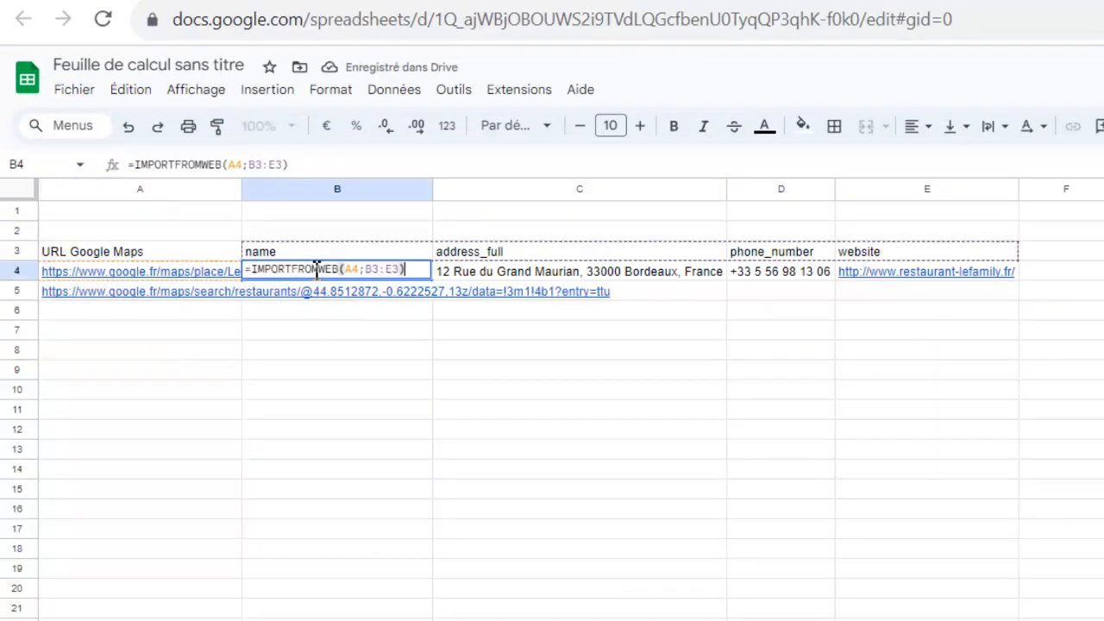
pyautogui.click(366, 273)
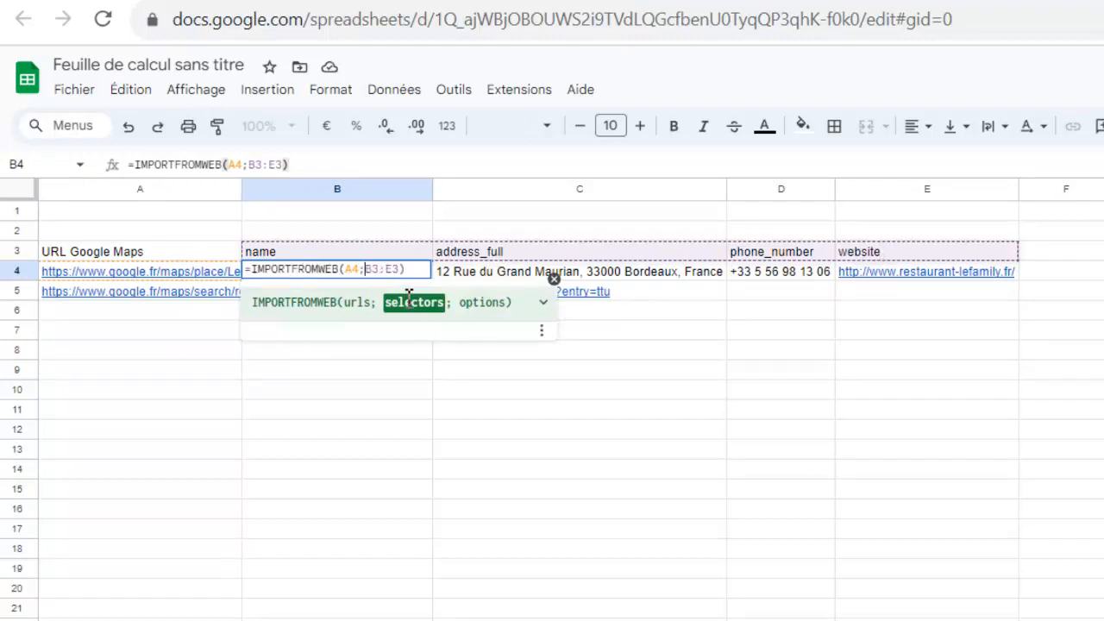
pyautogui.write('$')
pyautogui.click(382, 270)
pyautogui.write('$')
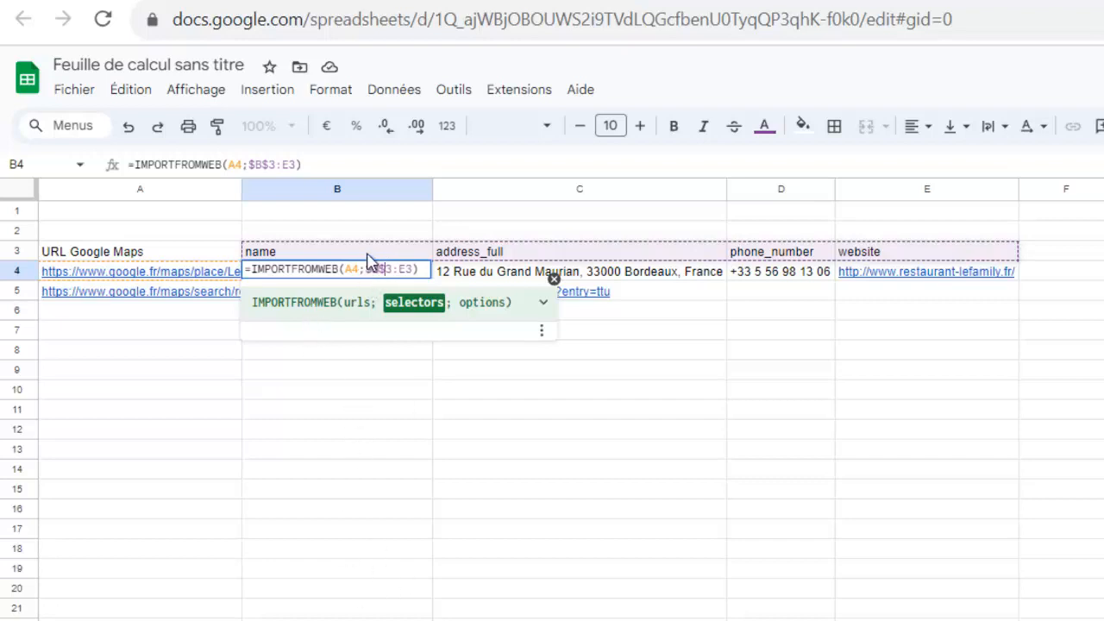
pyautogui.write('$')
pyautogui.click(417, 270)
pyautogui.write('$E$')
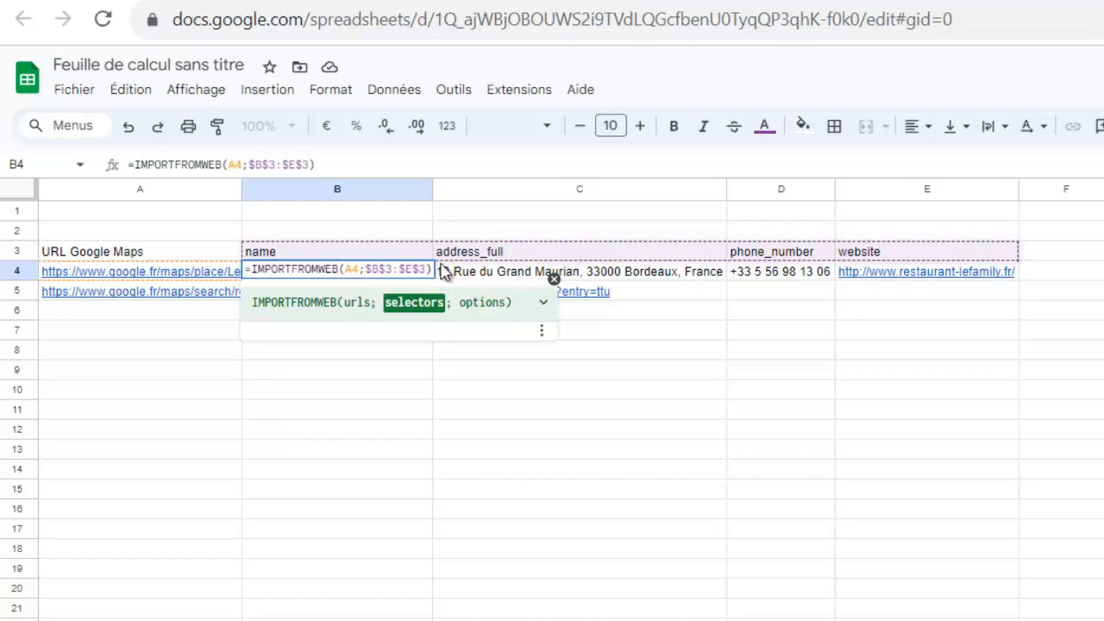
pyautogui.press('Return')
pyautogui.click(399, 277)
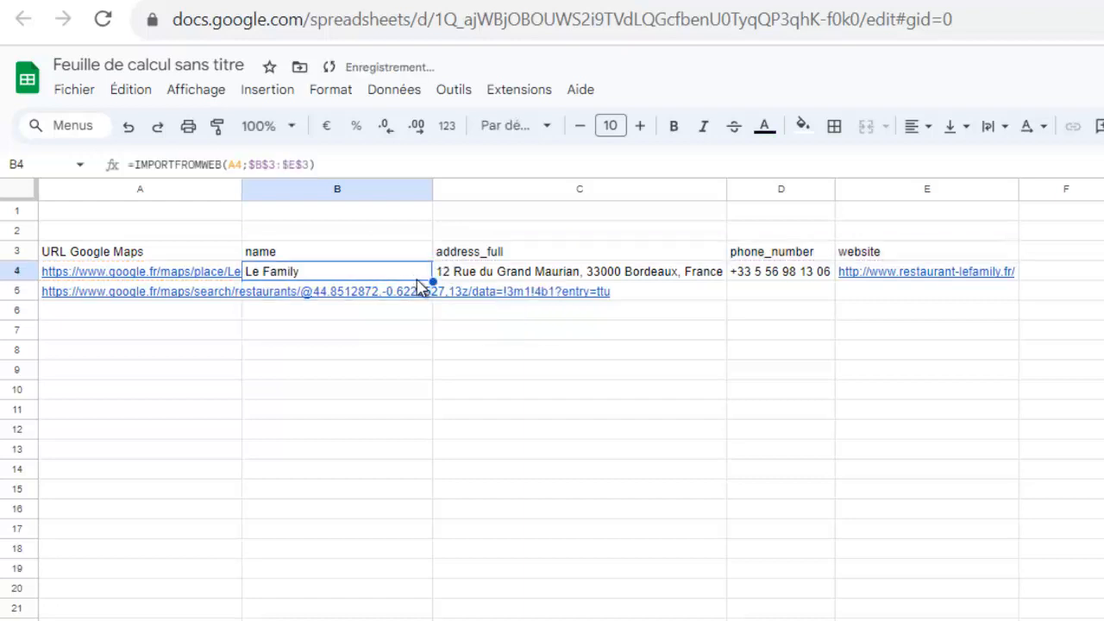
pyautogui.moveTo(437, 289); pyautogui.dragTo(434, 296)
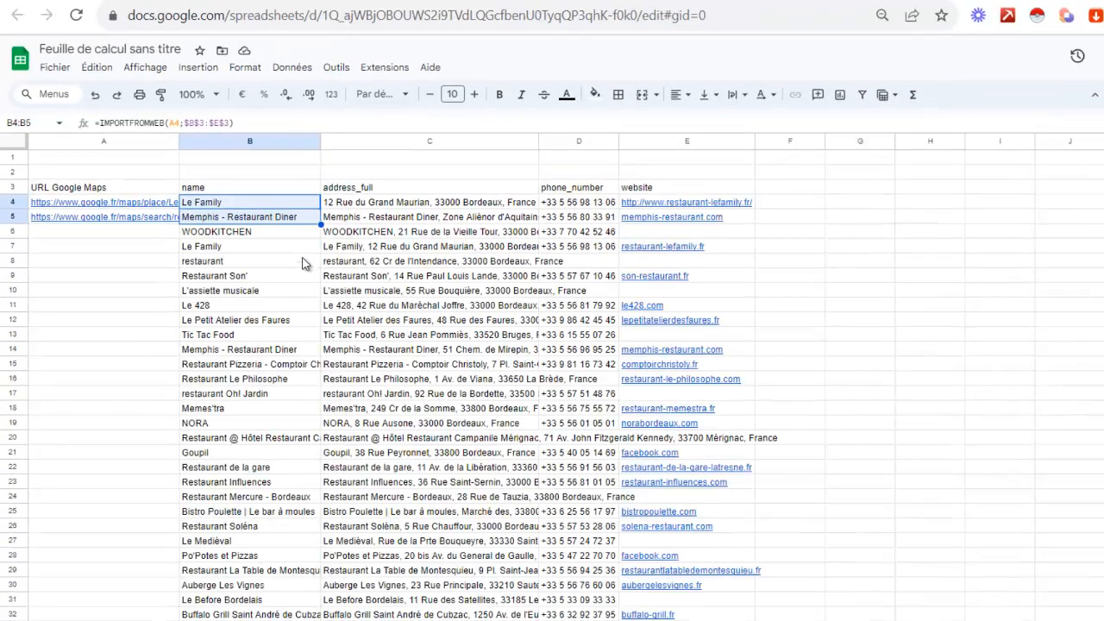
# - Review the imported restaurant names, addresses, phone numbers and websites down to the end of the list
pyautogui.scroll(-6, 345, 226)
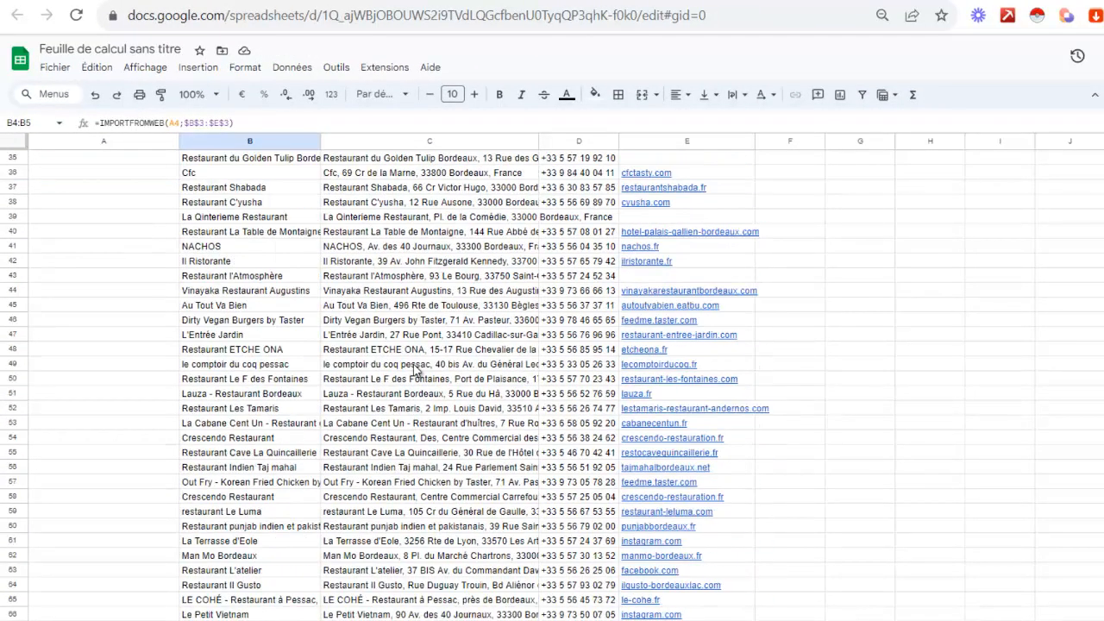
pyautogui.scroll(3, 409, 371)
pyautogui.scroll(4, 409, 371)
pyautogui.scroll(-14, 269, 259)
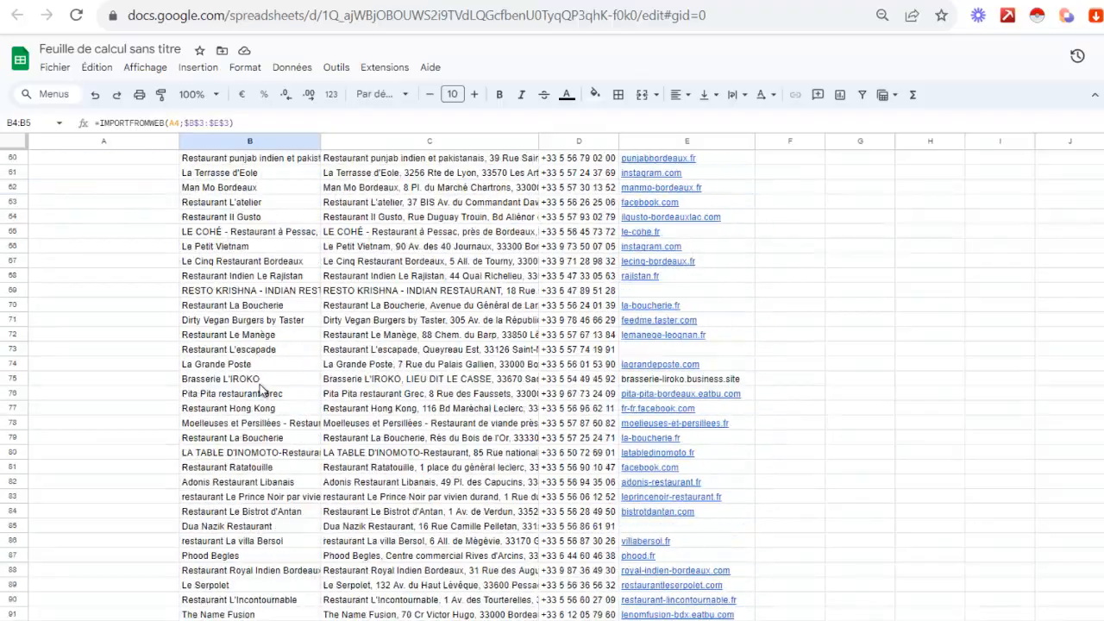
pyautogui.scroll(12, 266, 400)
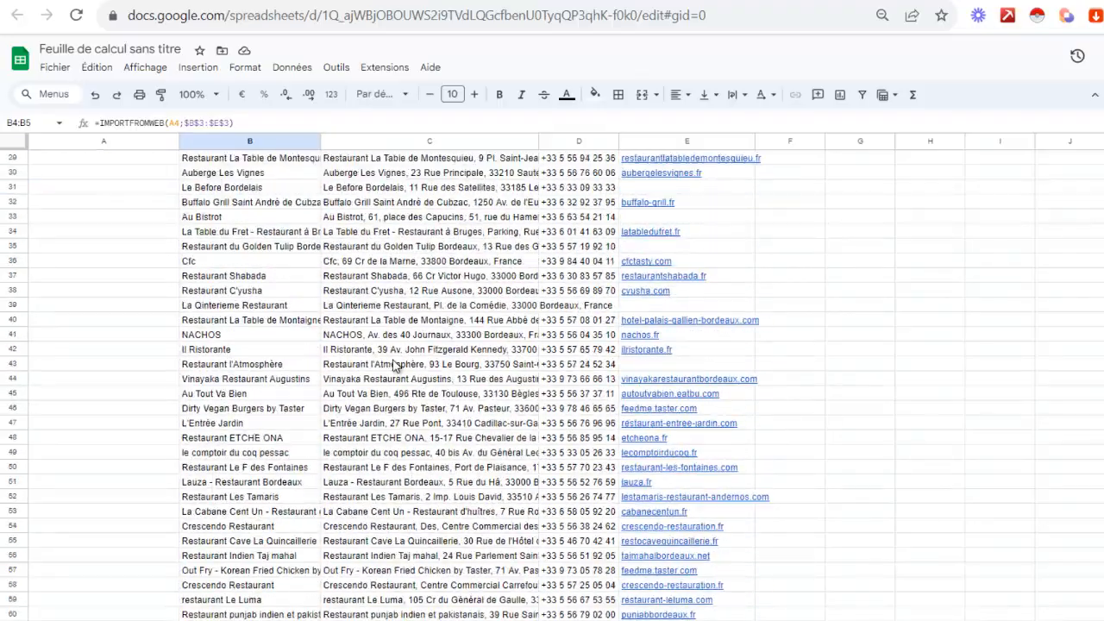
pyautogui.scroll(3, 277, 289)
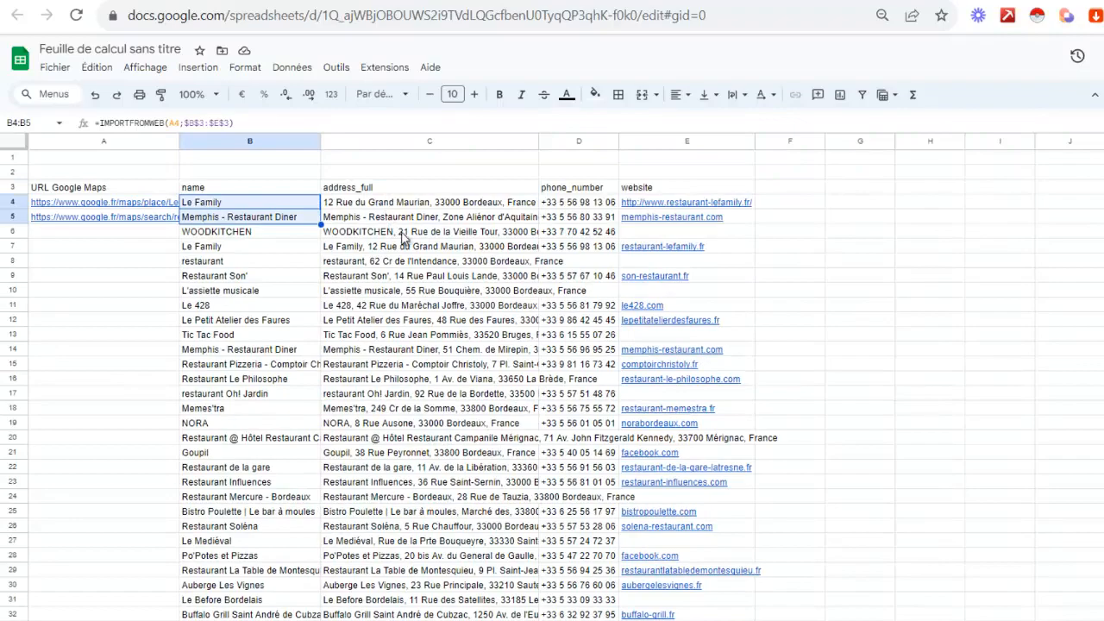
pyautogui.scroll(-5, 404, 239)
pyautogui.scroll(5, 526, 337)
pyautogui.scroll(-2, 602, 187)
pyautogui.scroll(1, 681, 182)
pyautogui.scroll(-1, 654, 313)
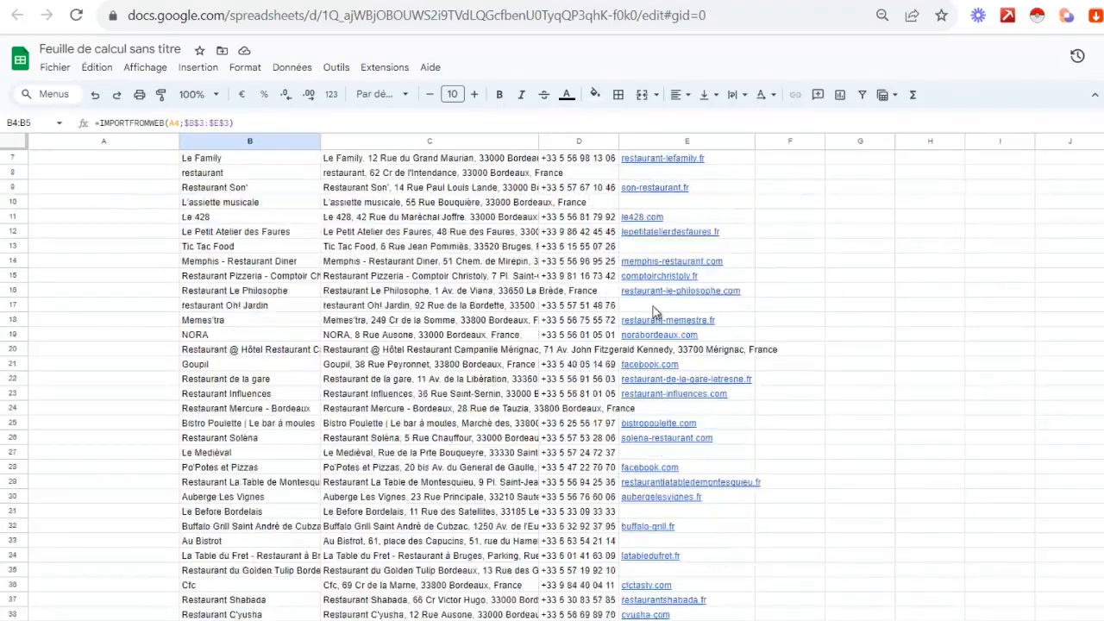
pyautogui.scroll(-20, 654, 312)
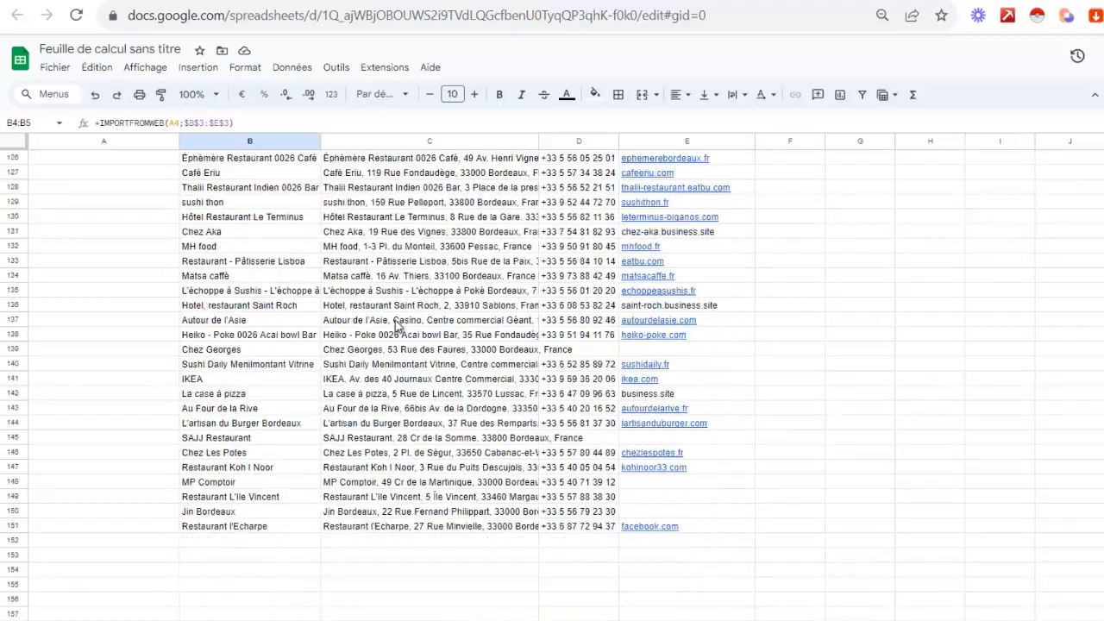
pyautogui.scroll(4, 444, 406)
pyautogui.scroll(-7, 446, 402)
pyautogui.scroll(4, 492, 385)
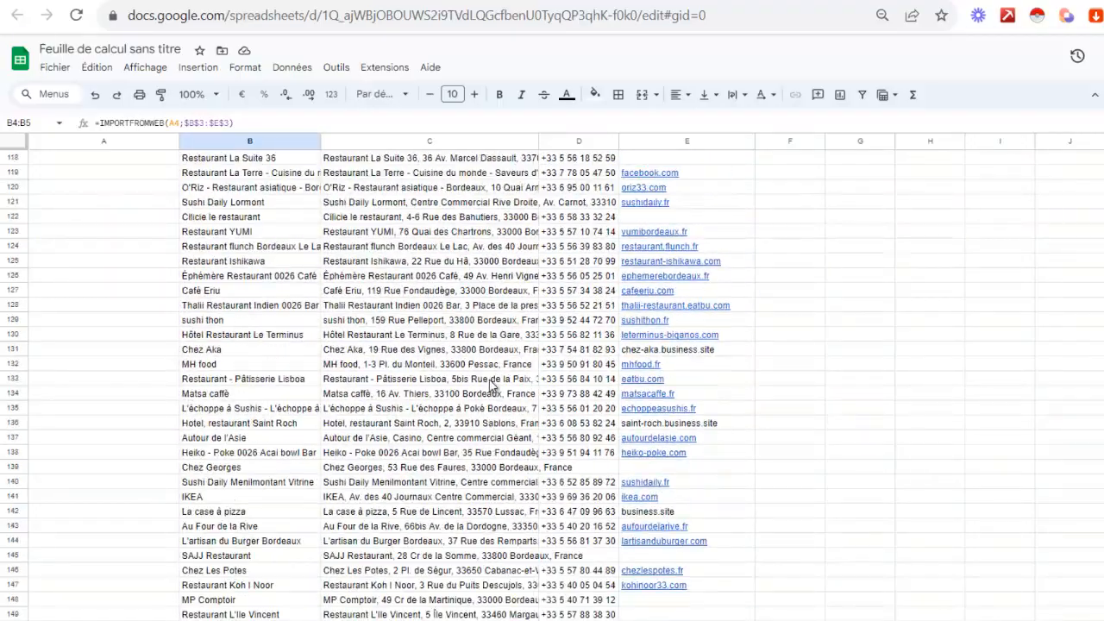
pyautogui.scroll(18, 492, 386)
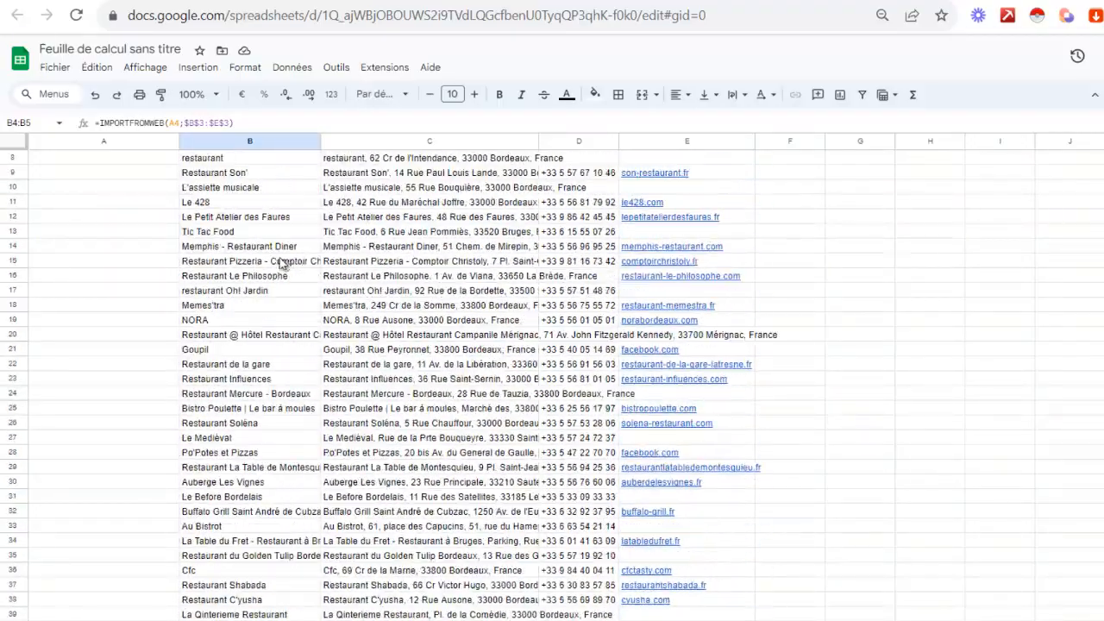
pyautogui.scroll(3, 280, 264)
pyautogui.click(461, 169)
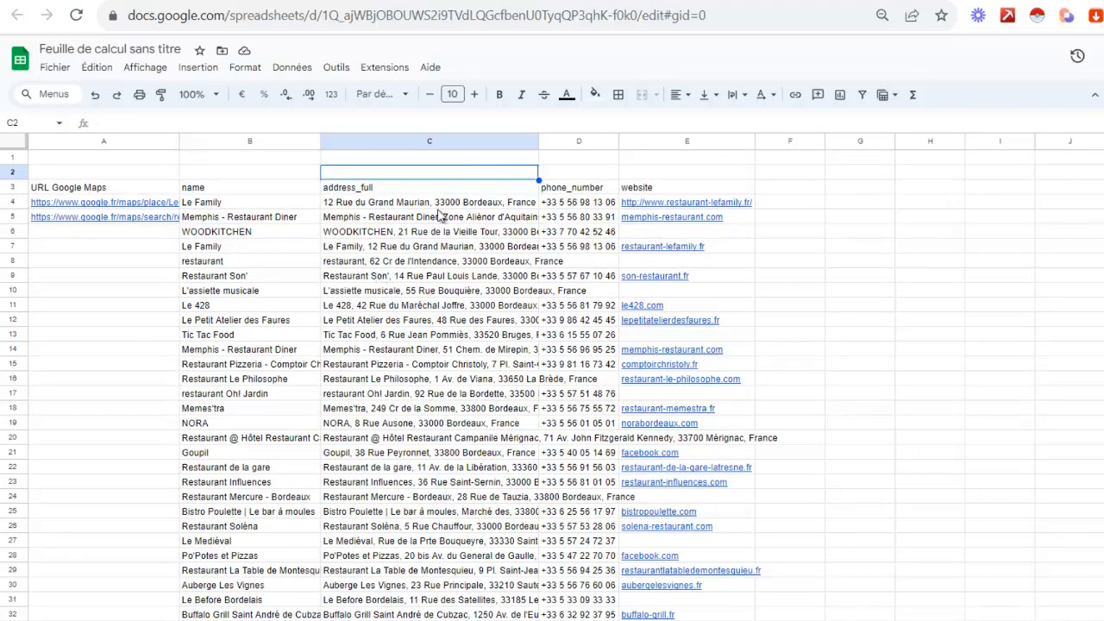
pyautogui.scroll(-2, 390, 341)
pyautogui.scroll(2, 399, 342)
pyautogui.scroll(-2, 226, 332)
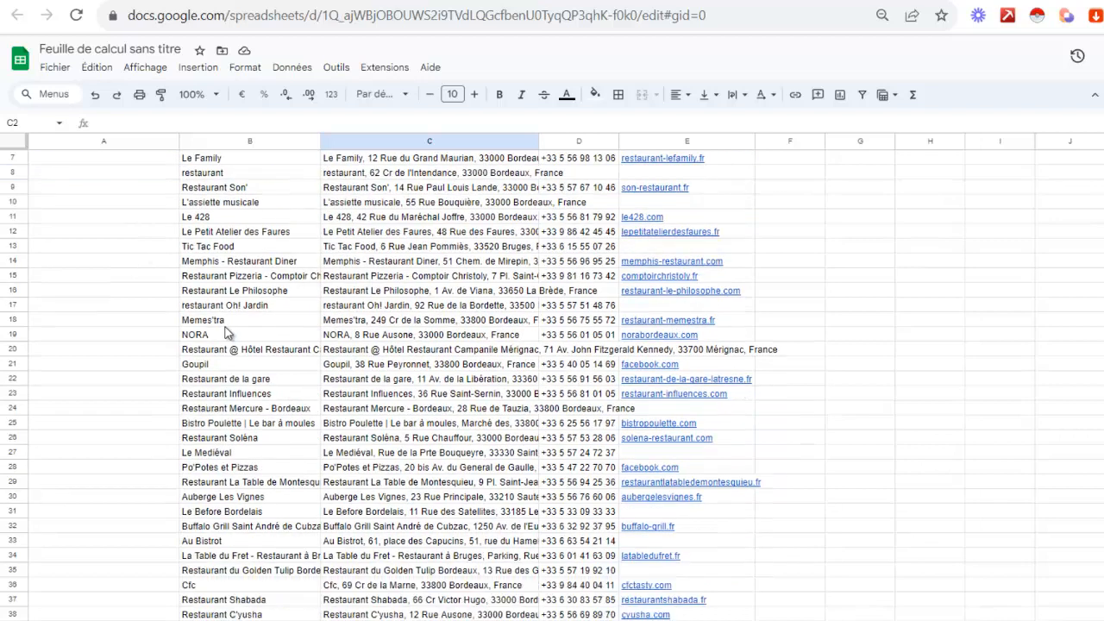
pyautogui.scroll(2, 226, 332)
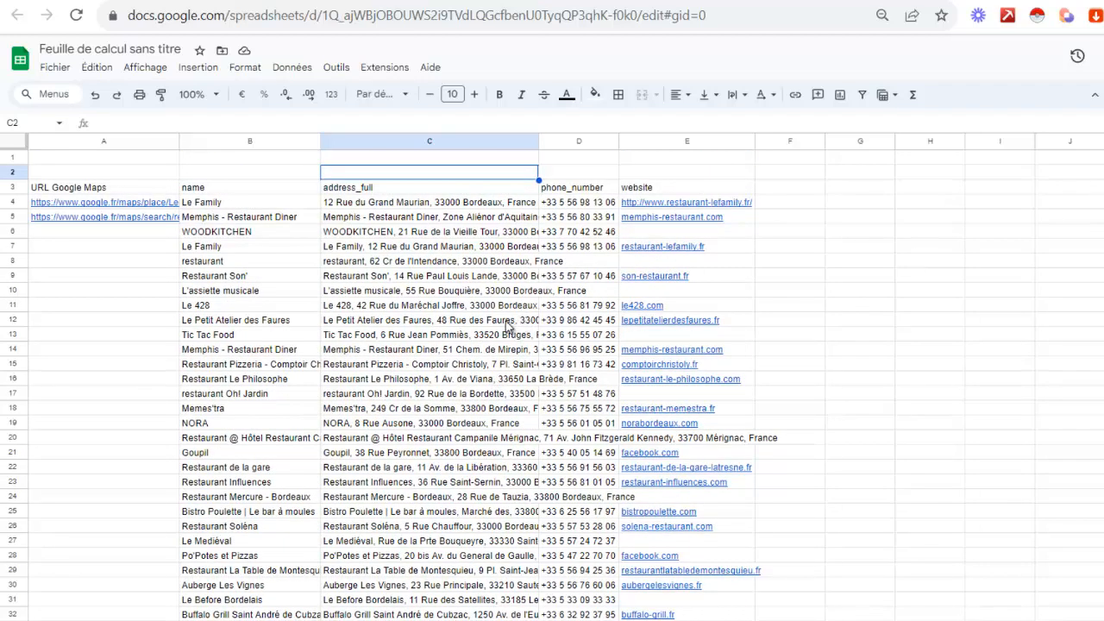